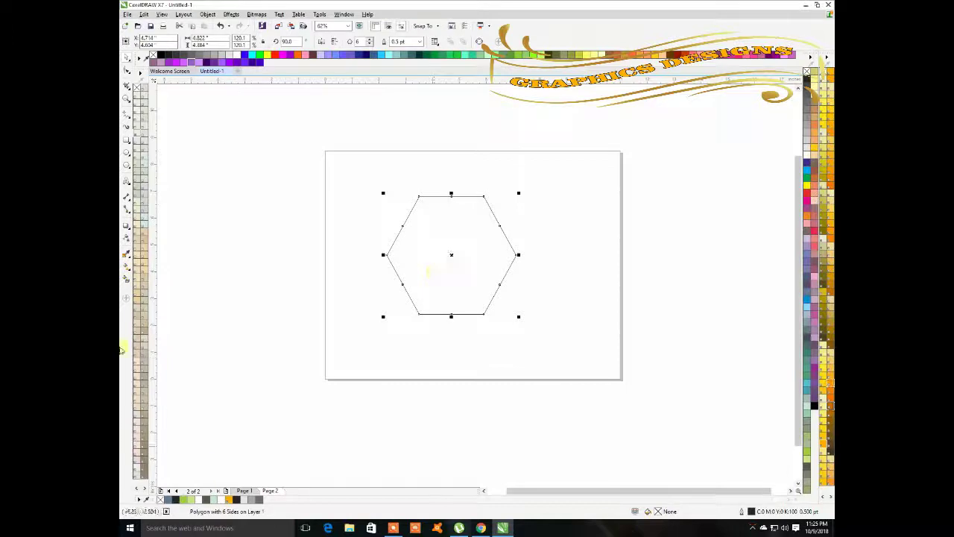
# - Draw a polygon beside the page and reduce it to a 3-sided triangle about 2.35 by 2.26 inches
pyautogui.click(126, 162)
pyautogui.moveTo(228, 194); pyautogui.dragTo(301, 270)
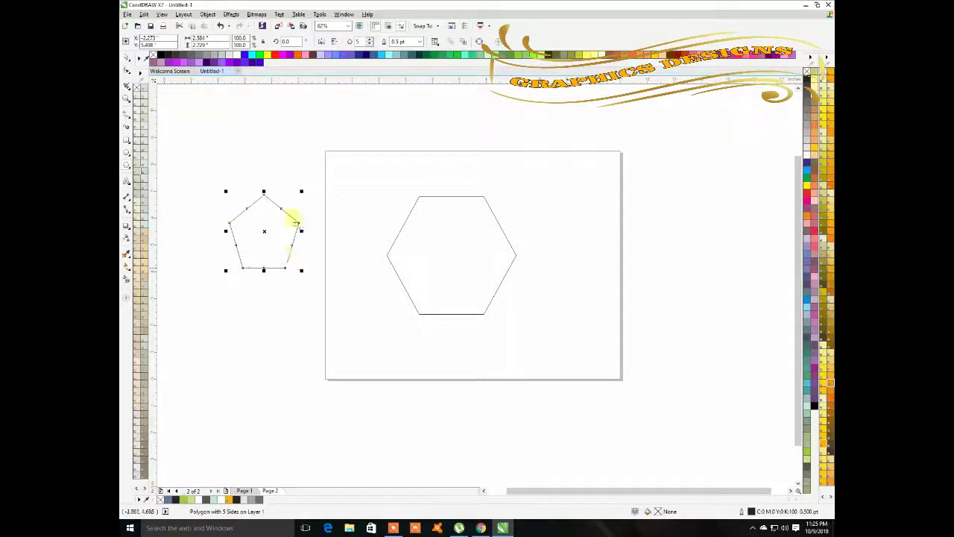
pyautogui.click(369, 44)
pyautogui.click(369, 44)
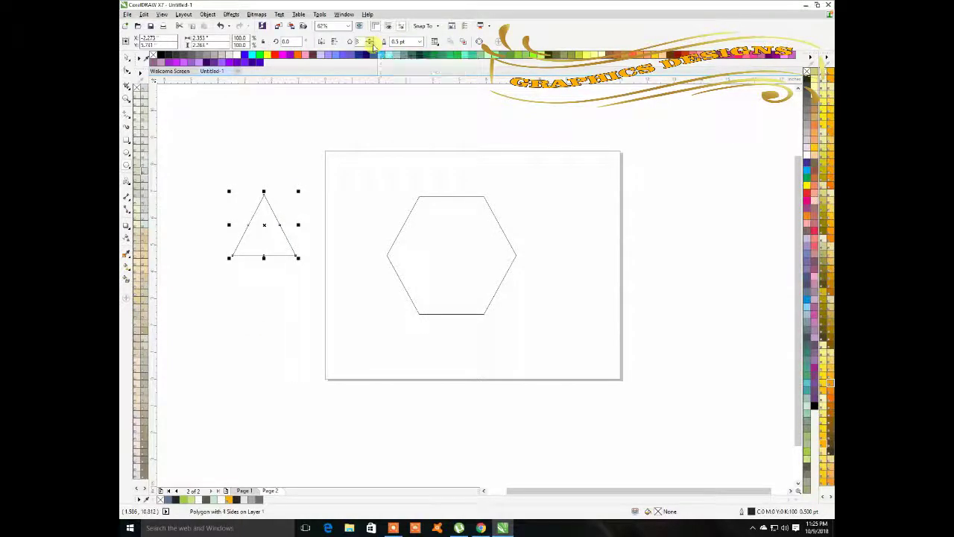
# - Move the triangle into the hexagon and set its rotation angle to 90 degrees
pyautogui.moveTo(264, 217); pyautogui.dragTo(462, 243)
pyautogui.doubleClick(287, 41)
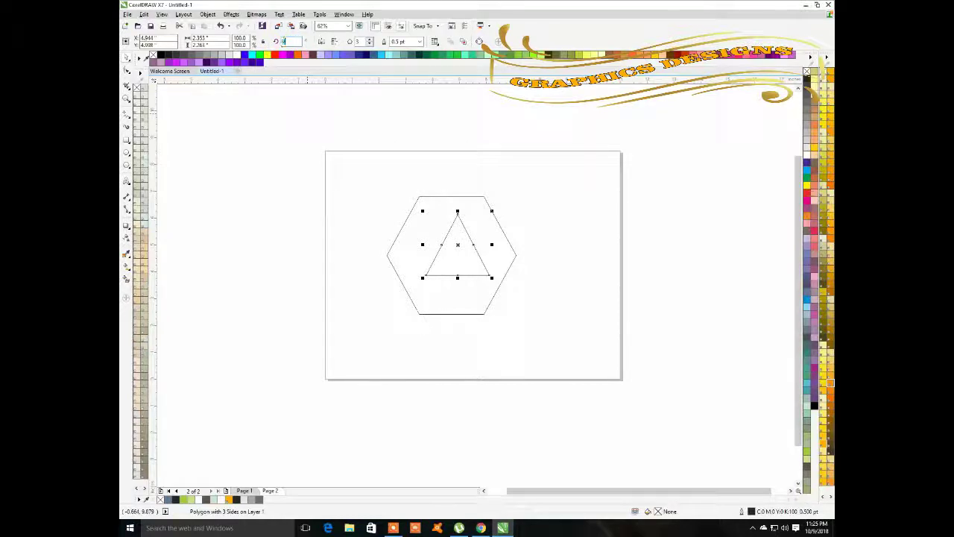
pyautogui.press('Return')
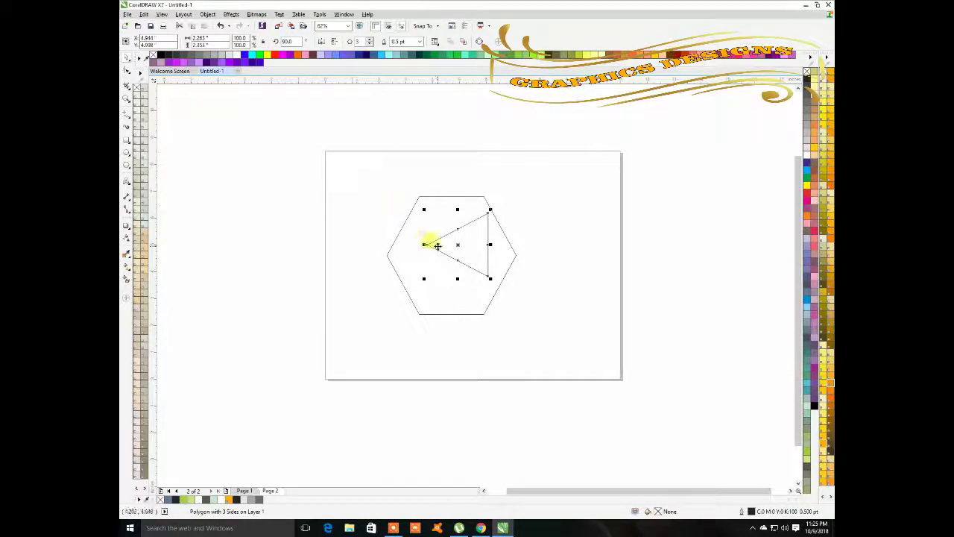
# - Stretch the triangle to about 3.6 by 4.4 inches so its corners meet the hexagon's left, upper-right and lower-right vertices
pyautogui.moveTo(421, 244); pyautogui.dragTo(388, 245)
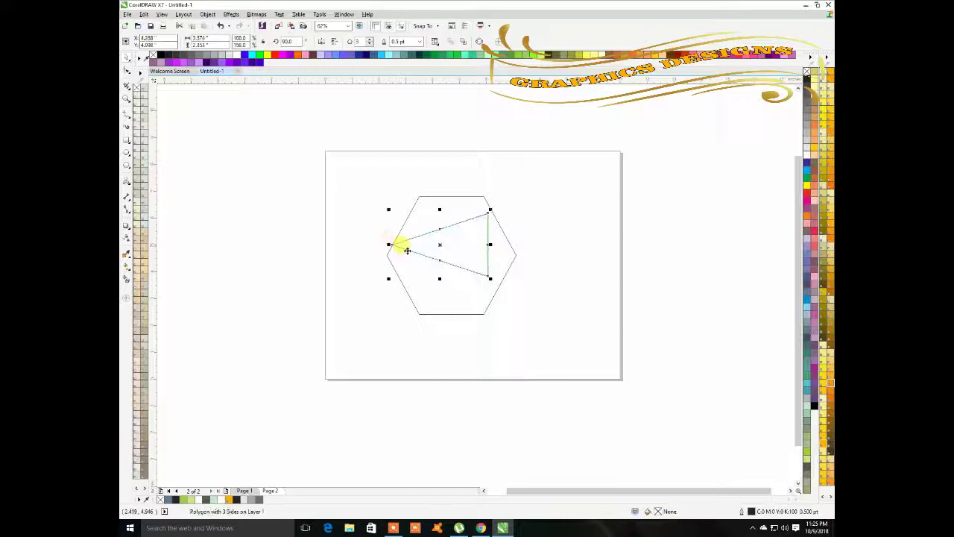
pyautogui.moveTo(488, 234)
pyautogui.mouseDown()
pyautogui.moveTo(468, 247)
pyautogui.moveTo(483, 238)
pyautogui.mouseUp()
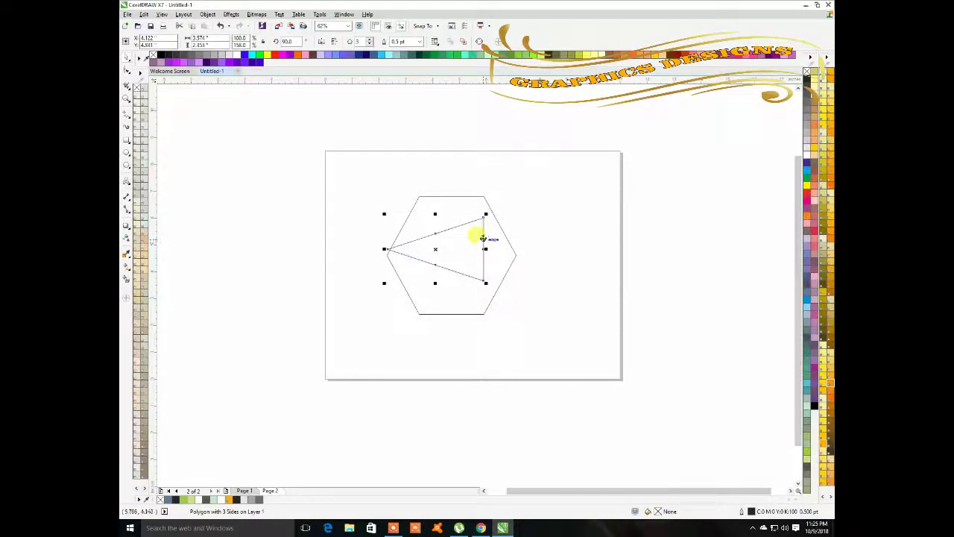
pyautogui.moveTo(435, 214); pyautogui.dragTo(435, 193)
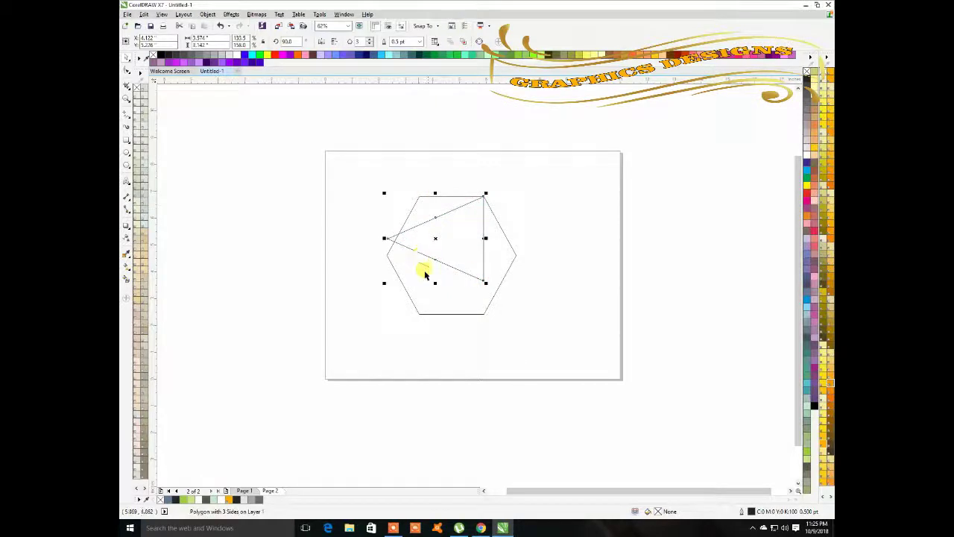
pyautogui.moveTo(436, 283); pyautogui.dragTo(435, 316)
pyautogui.scroll(2, 380, 262)
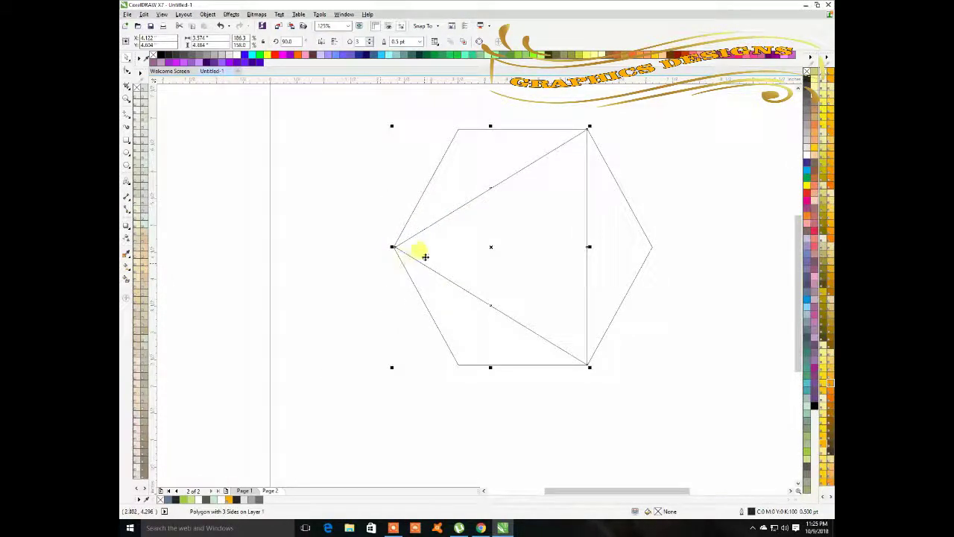
pyautogui.scroll(1, 427, 245)
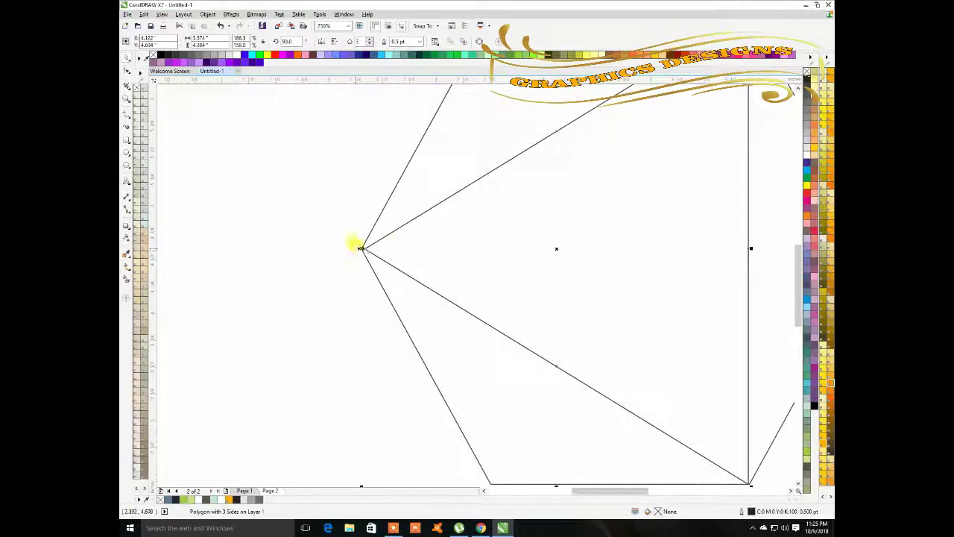
pyautogui.click(360, 246)
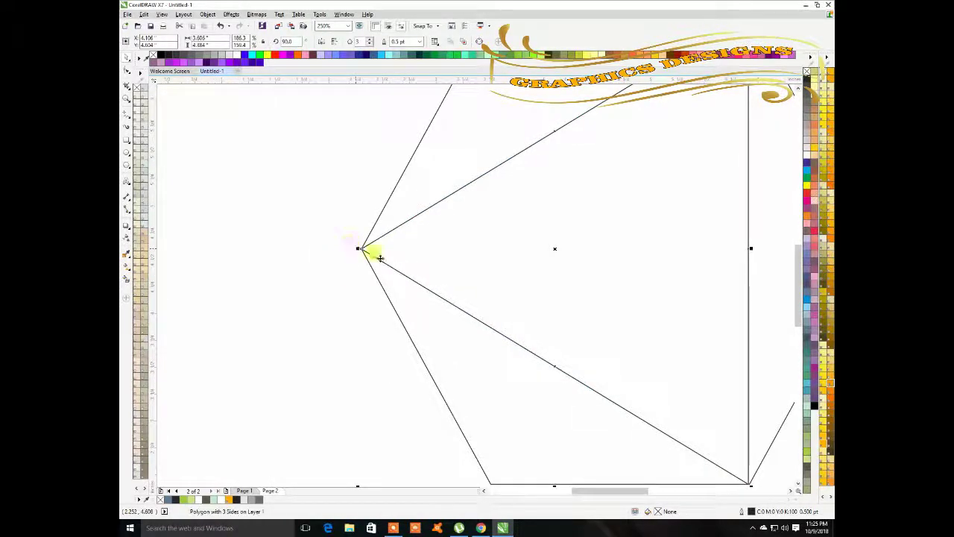
pyautogui.scroll(-1, 589, 310)
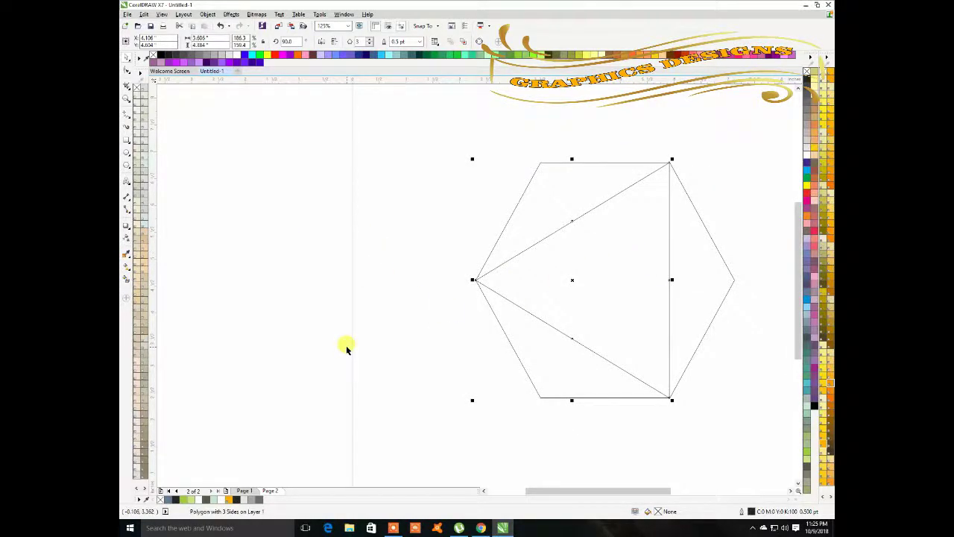
# - Place a horizontally mirrored copy of the triangle over the hexagon so the two triangles form a six-pointed star
pyautogui.moveTo(589, 283); pyautogui.dragTo(347, 299)
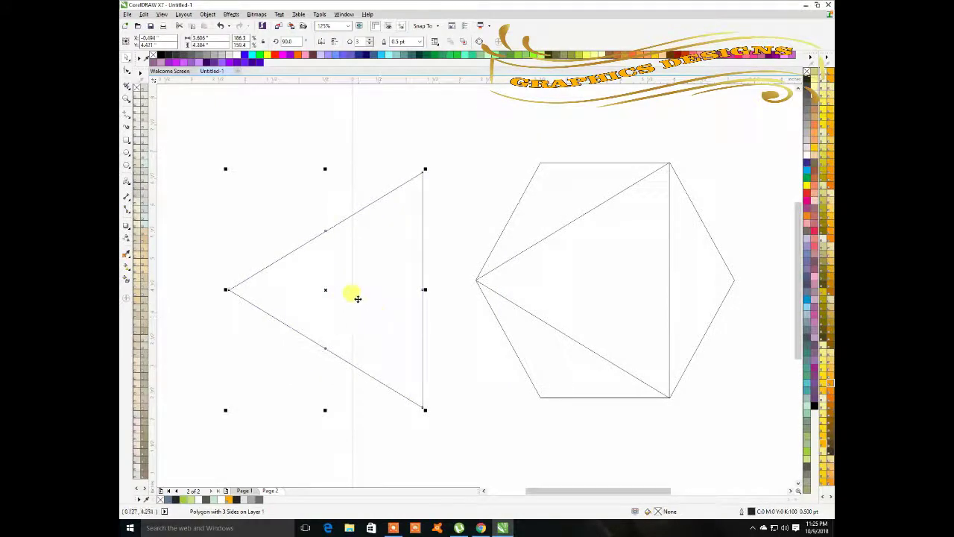
pyautogui.click(324, 43)
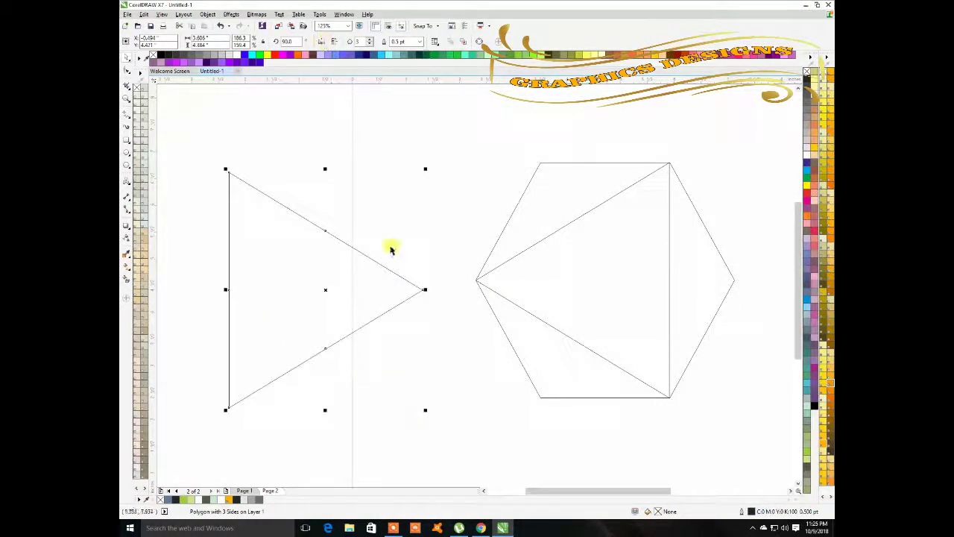
pyautogui.moveTo(316, 294); pyautogui.dragTo(628, 284)
pyautogui.click(579, 445)
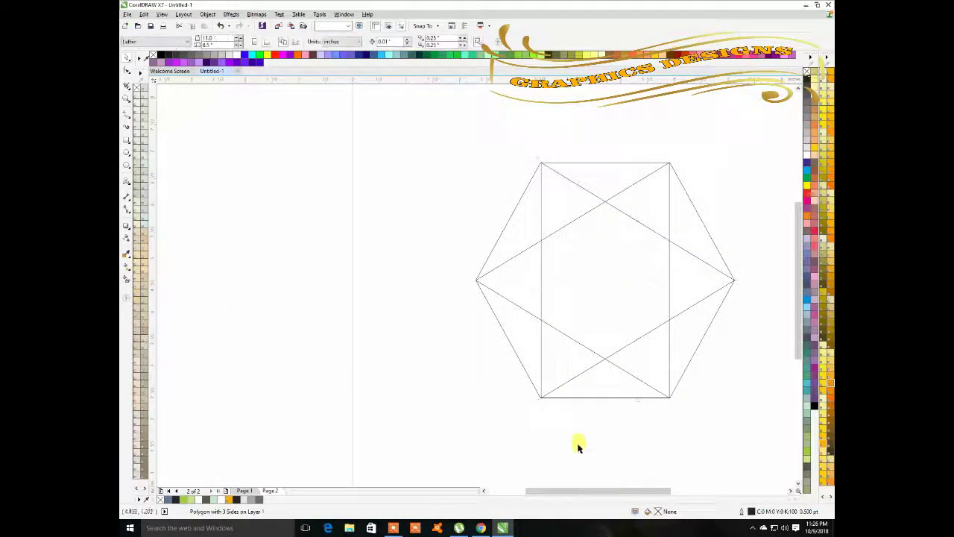
# - Shift the mirrored triangle slightly so its lower-left corner lines up with the hexagon's lower-left vertex
pyautogui.scroll(5, 544, 410)
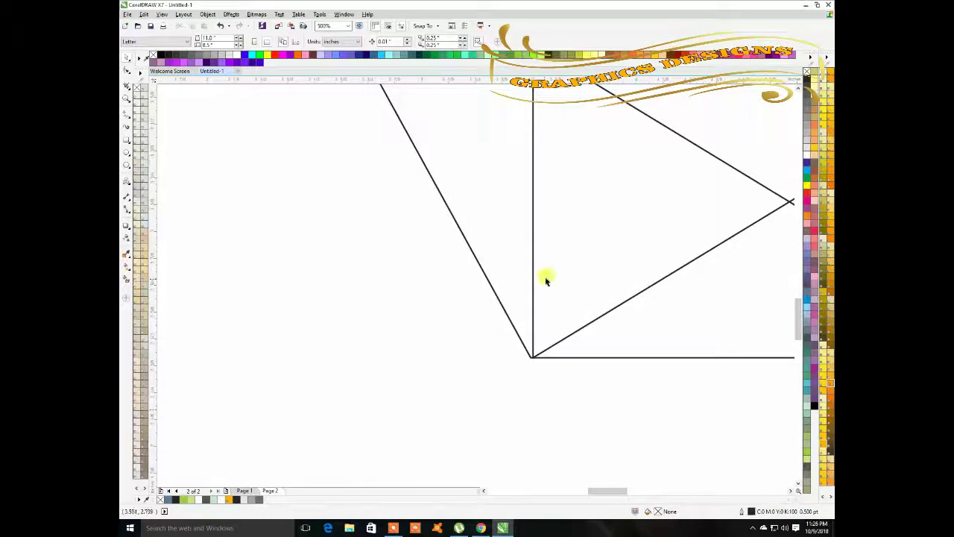
pyautogui.click(566, 280)
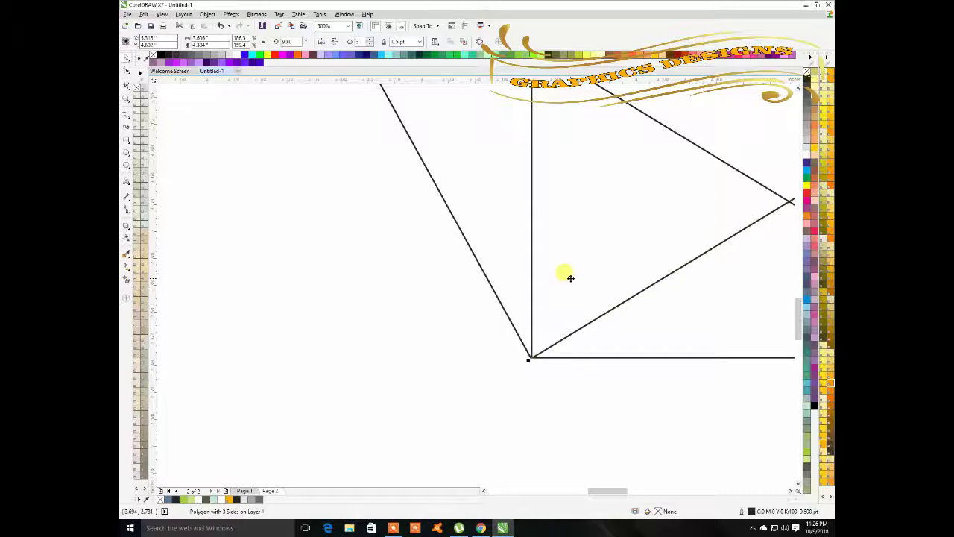
pyautogui.click(618, 432)
pyautogui.scroll(-2, 619, 347)
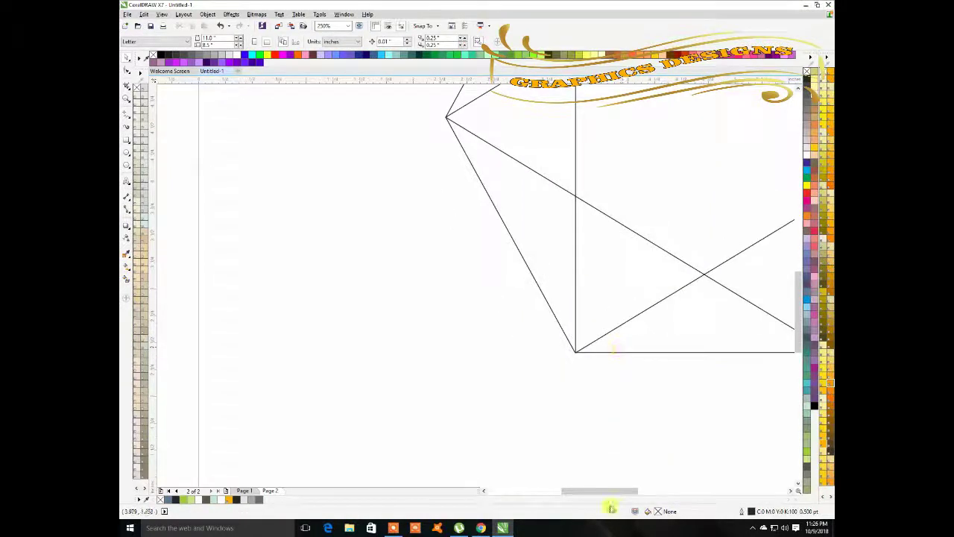
pyautogui.moveTo(612, 490); pyautogui.dragTo(660, 487)
pyautogui.scroll(-5, 633, 403)
pyautogui.scroll(3, 452, 360)
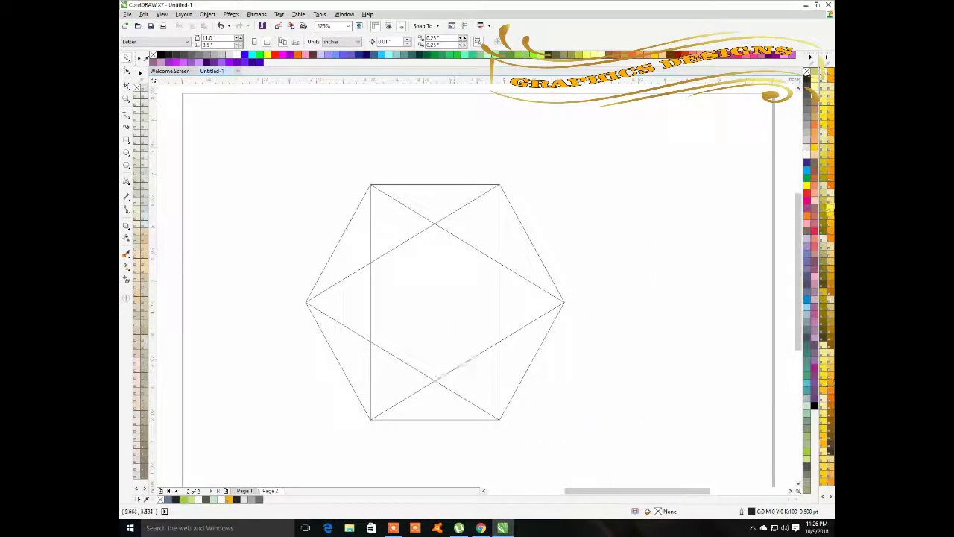
pyautogui.moveTo(799, 268); pyautogui.dragTo(798, 285)
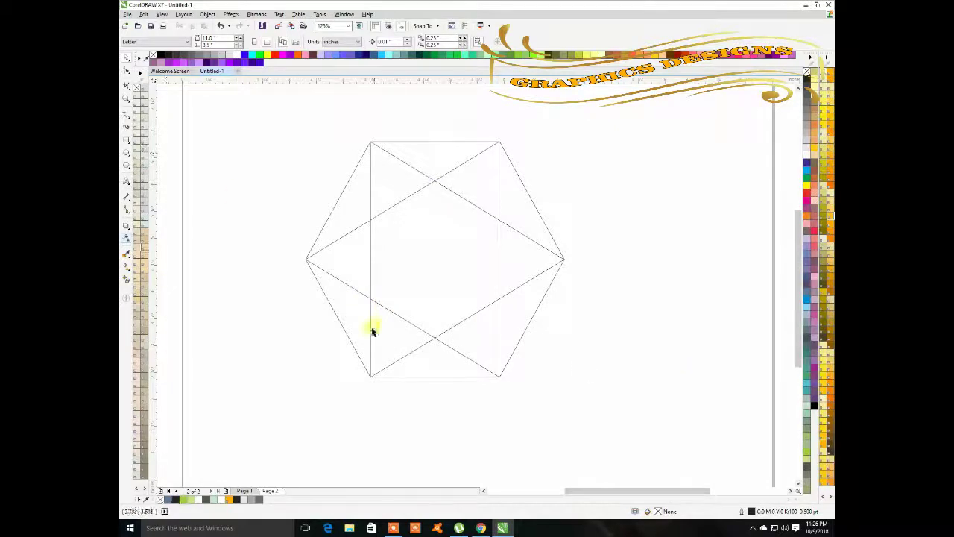
pyautogui.click(127, 282)
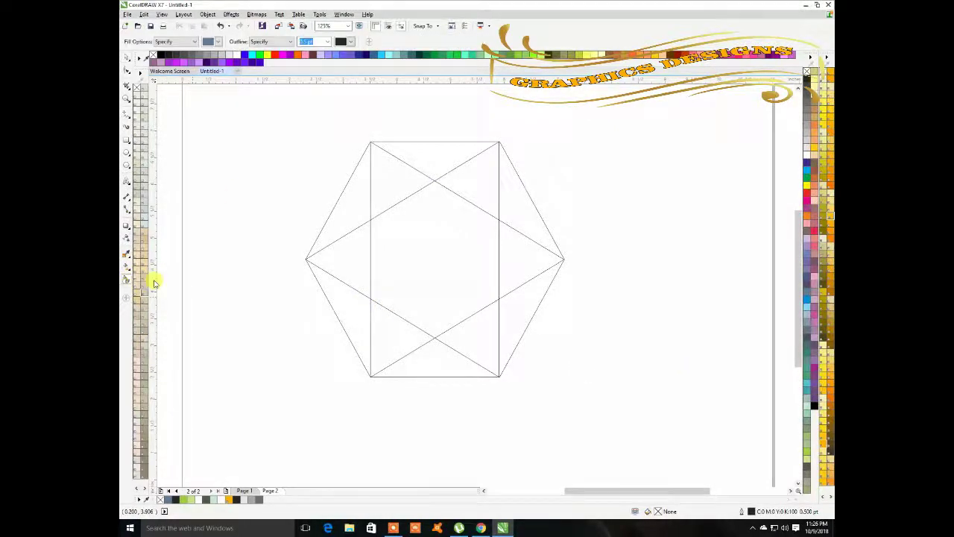
pyautogui.click(485, 345)
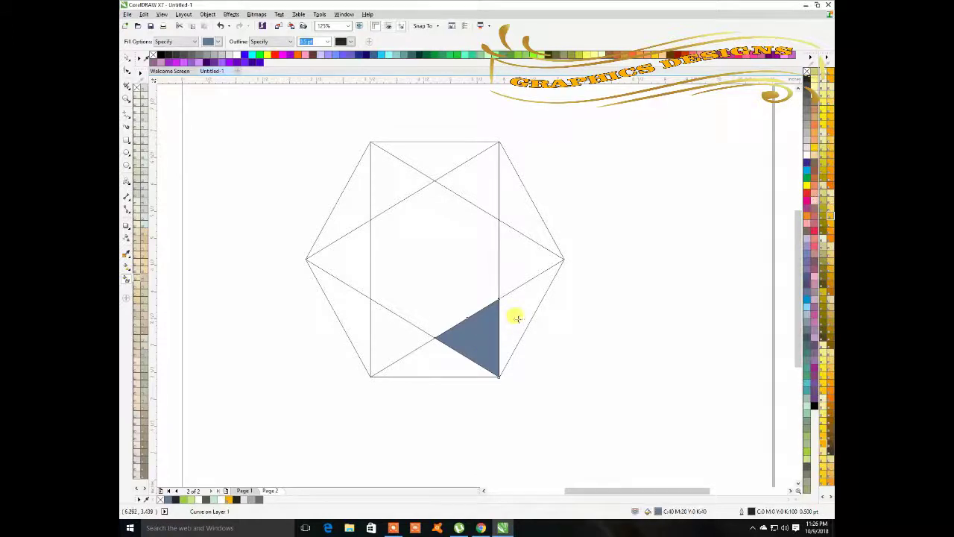
pyautogui.click(515, 316)
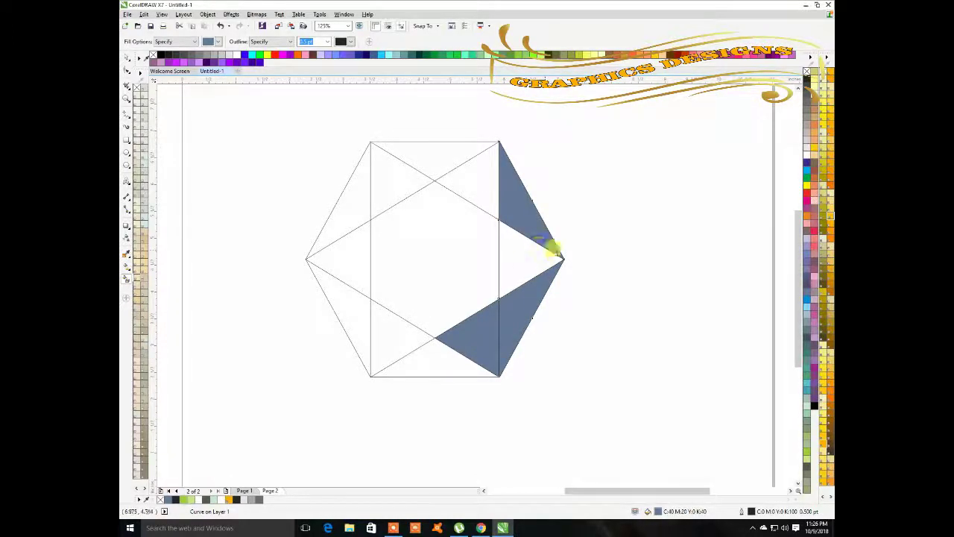
pyautogui.click(127, 57)
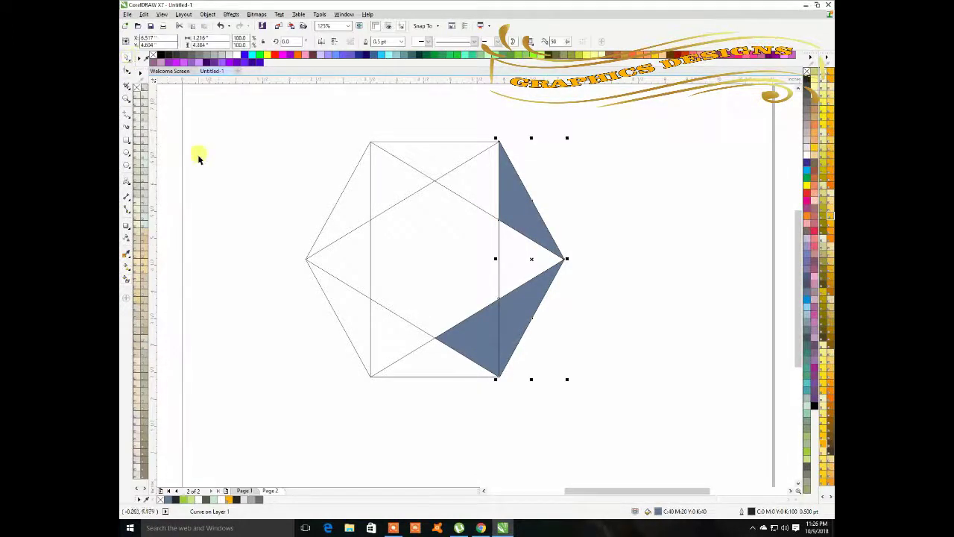
pyautogui.press('Delete')
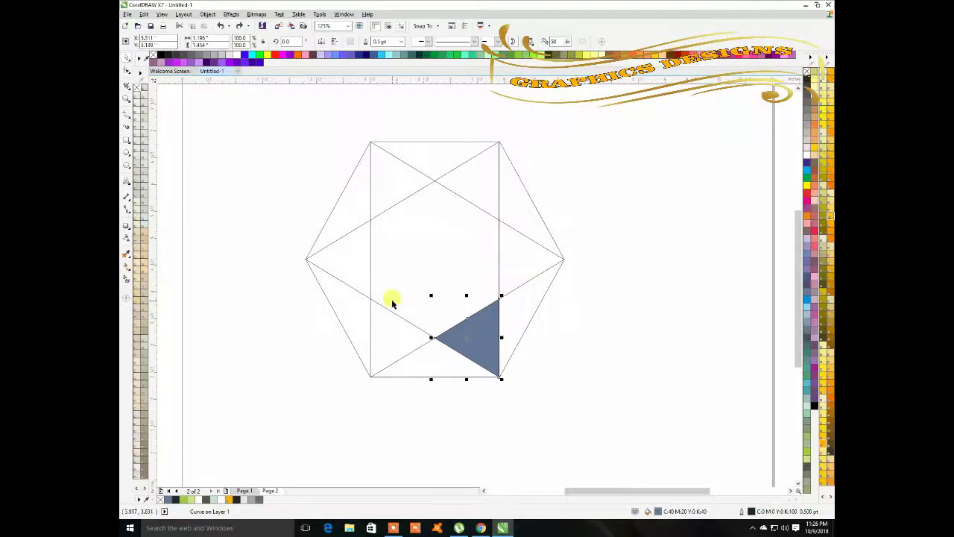
pyautogui.press('Delete')
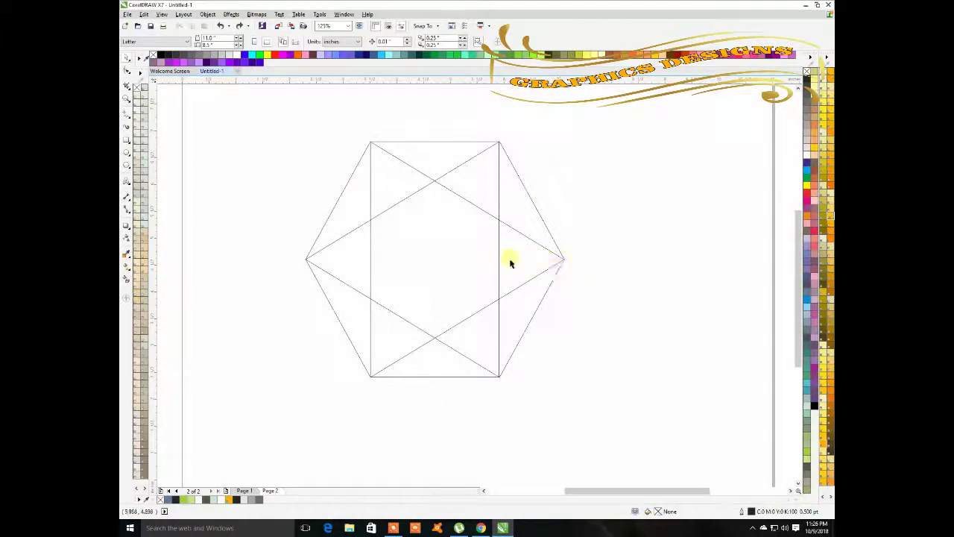
# - Widen the mirrored triangle to about 3.61 inches so its tip meets the hexagon's right vertex
pyautogui.click(512, 259)
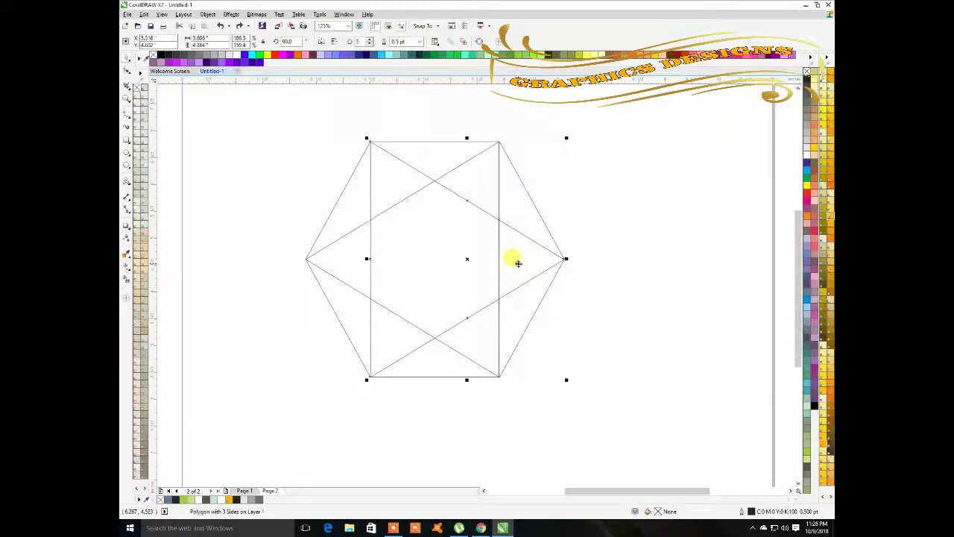
pyautogui.click(567, 259)
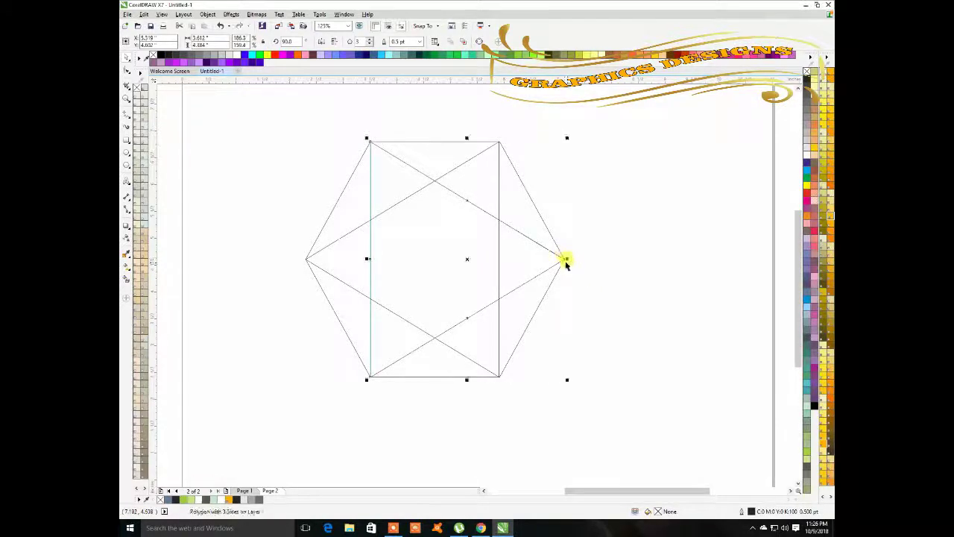
pyautogui.scroll(4, 565, 260)
pyautogui.scroll(4, 565, 259)
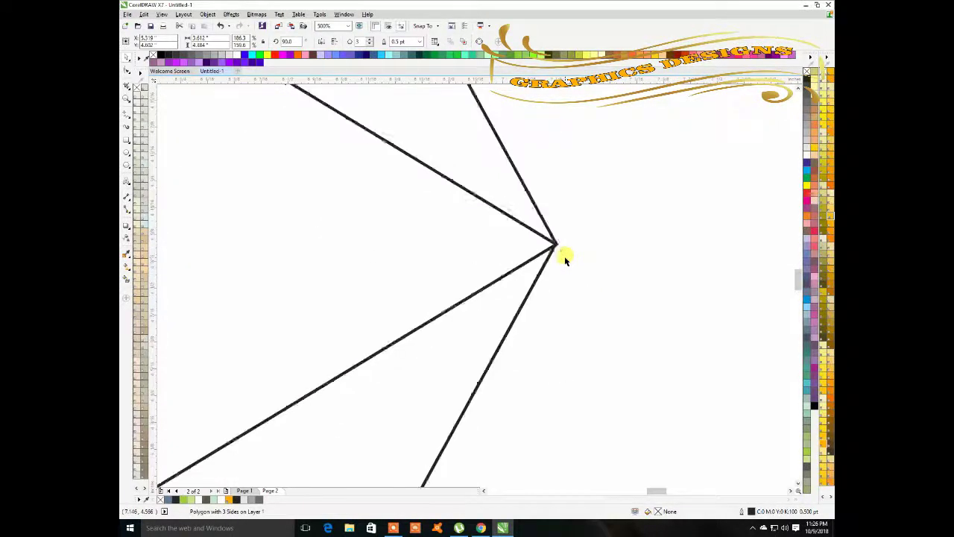
pyautogui.scroll(-8, 549, 242)
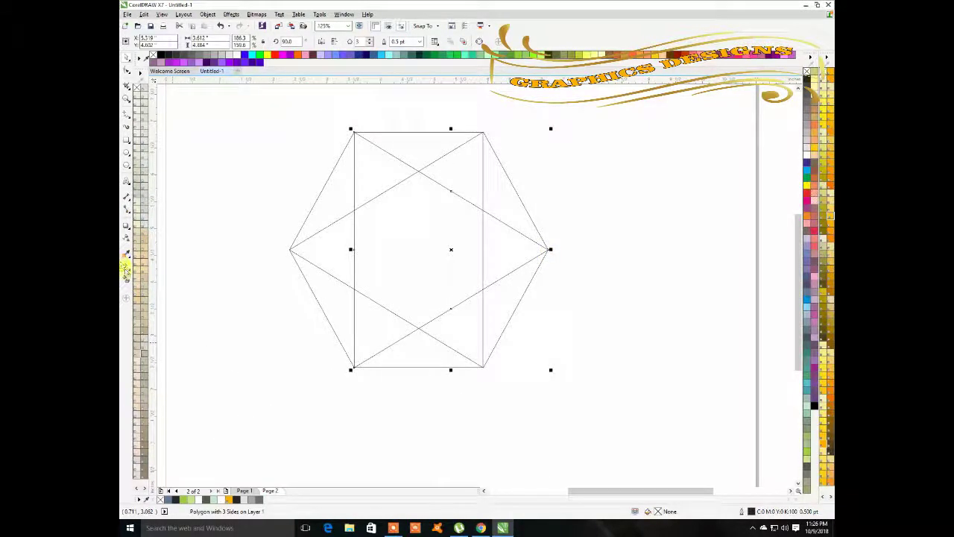
# - Smart Fill the star's lower-right point and the hexagon's lower-right and upper-right outer triangles with blue-grey
pyautogui.click(366, 425)
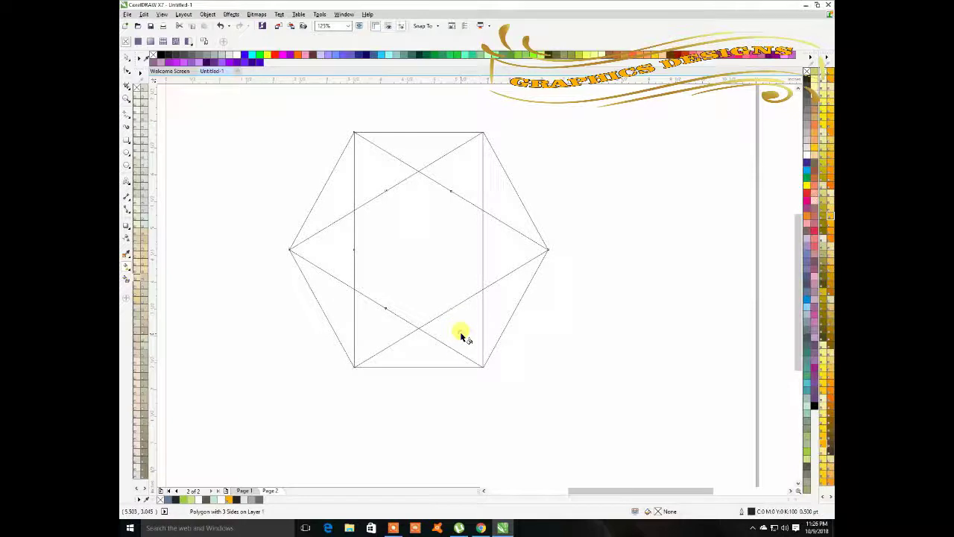
pyautogui.click(130, 279)
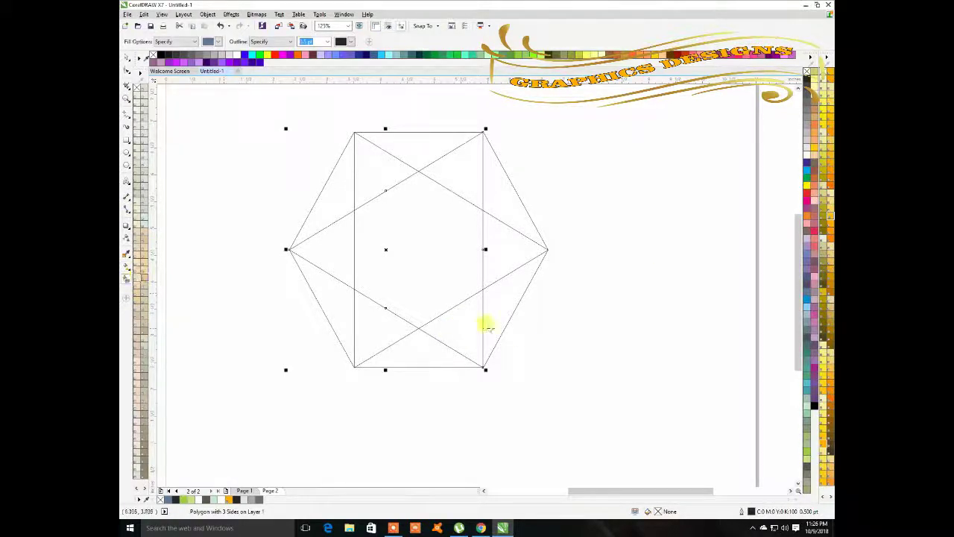
pyautogui.click(460, 341)
pyautogui.click(504, 307)
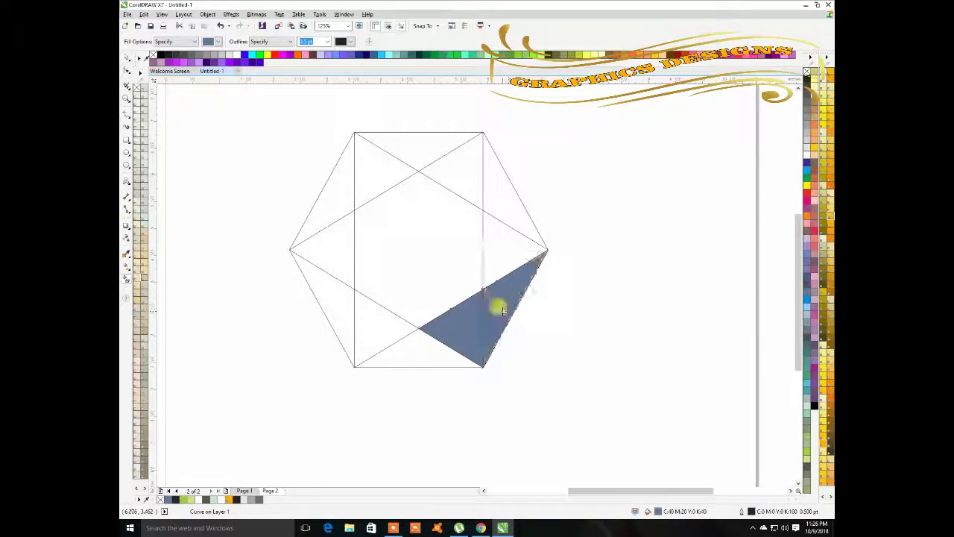
pyautogui.click(506, 202)
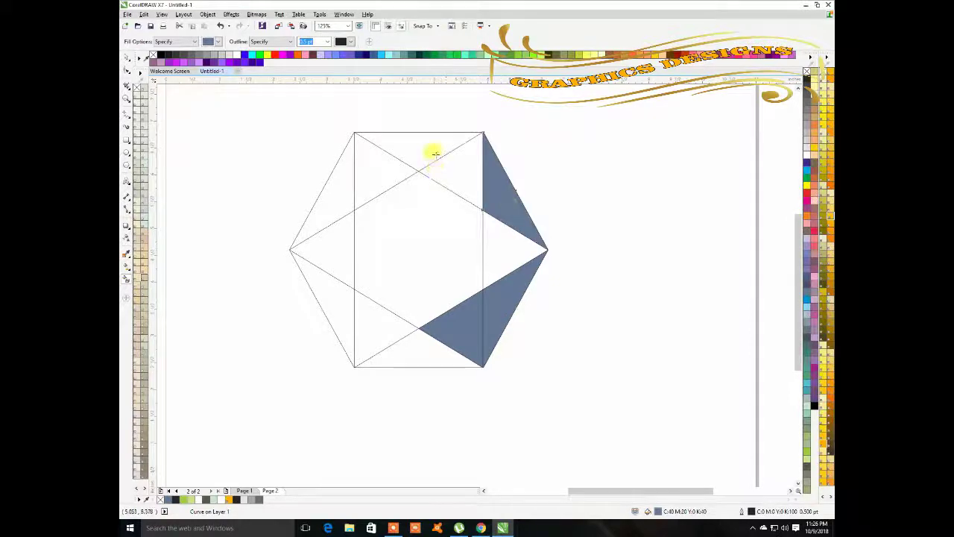
# - Smart Fill the hexagon's top, upper-left, lower-left and bottom outer triangles with the same blue-grey
pyautogui.click(432, 151)
pyautogui.click(341, 173)
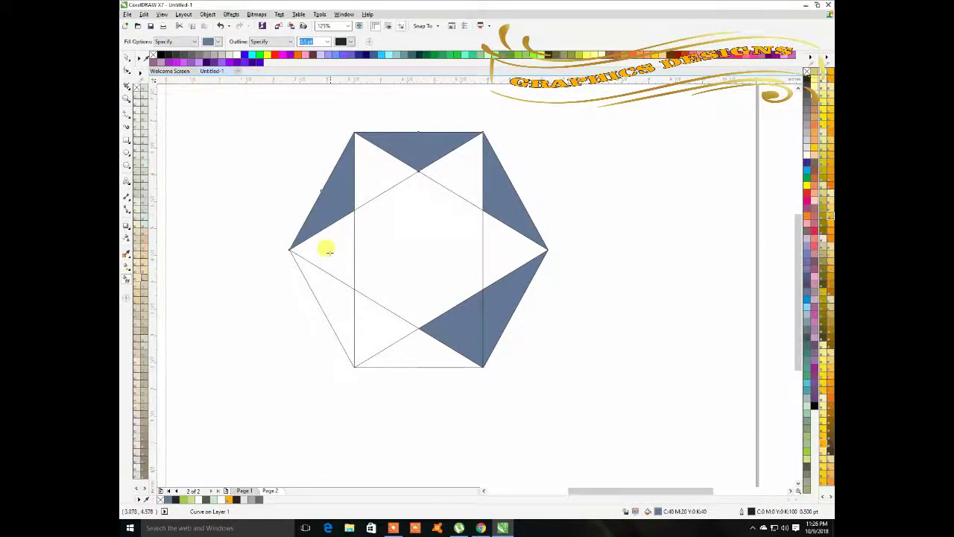
pyautogui.click(321, 284)
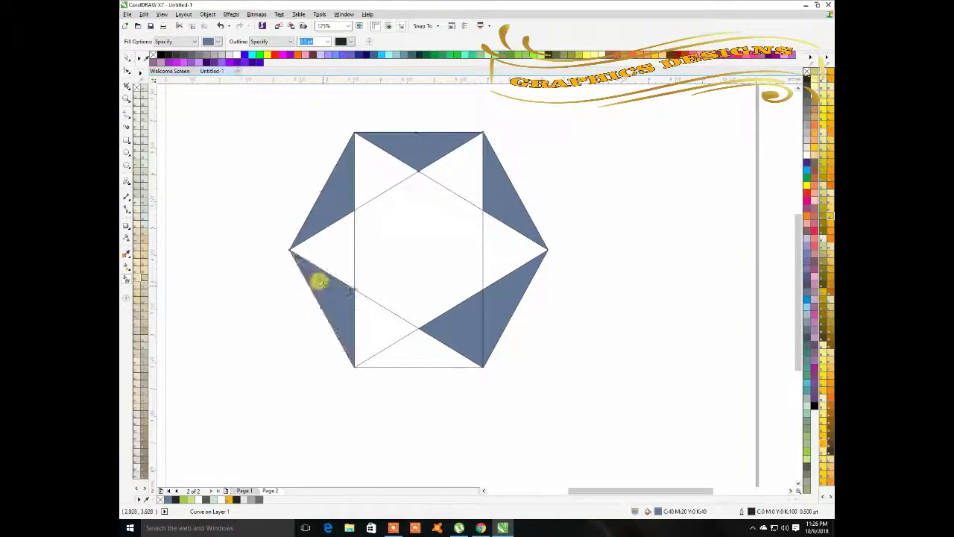
pyautogui.click(390, 348)
# - Smart Fill the star's lower-left, left, upper-left, upper-right and right points with the same blue-grey
pyautogui.click(368, 329)
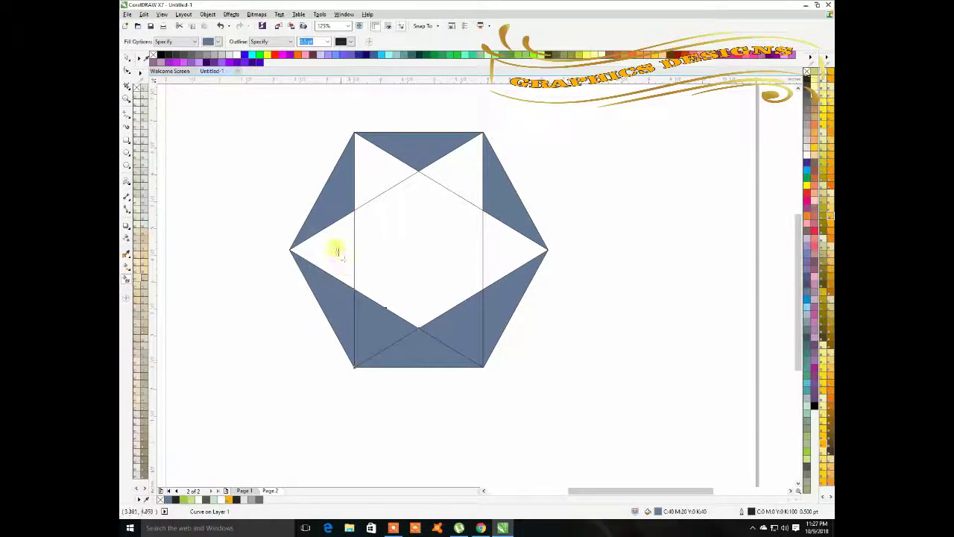
pyautogui.click(329, 243)
pyautogui.click(374, 161)
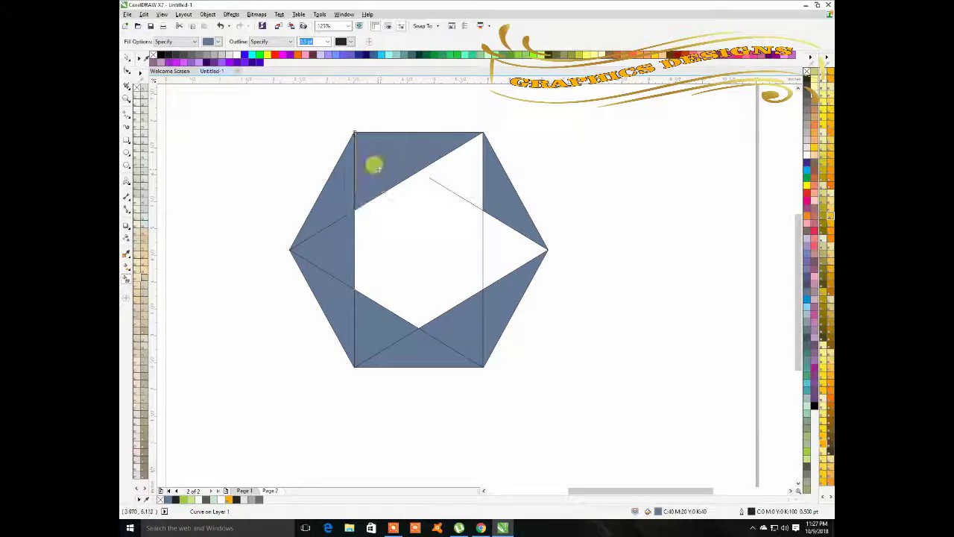
pyautogui.click(474, 166)
pyautogui.click(514, 251)
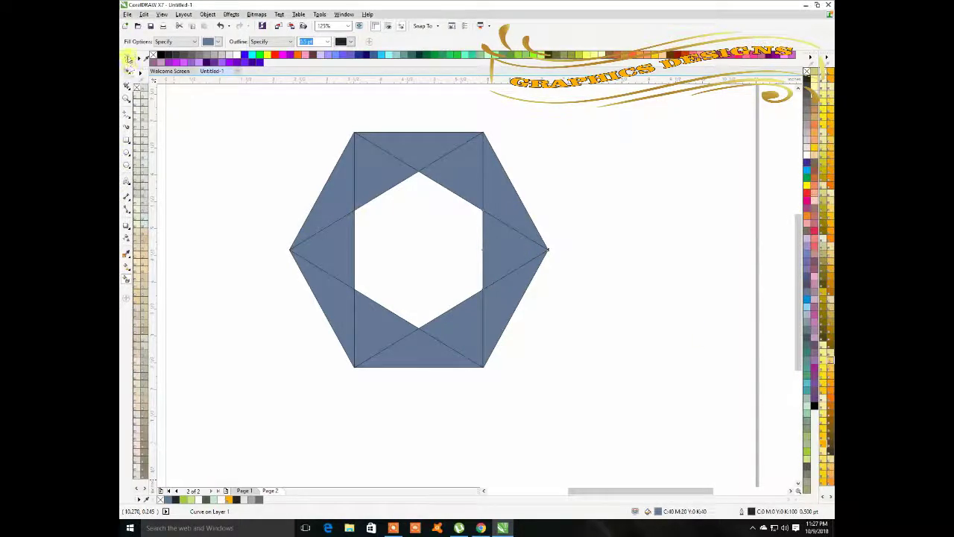
# - Weld the star's right point with the lower-right and upper-right outer triangles into one shape
pyautogui.click(128, 59)
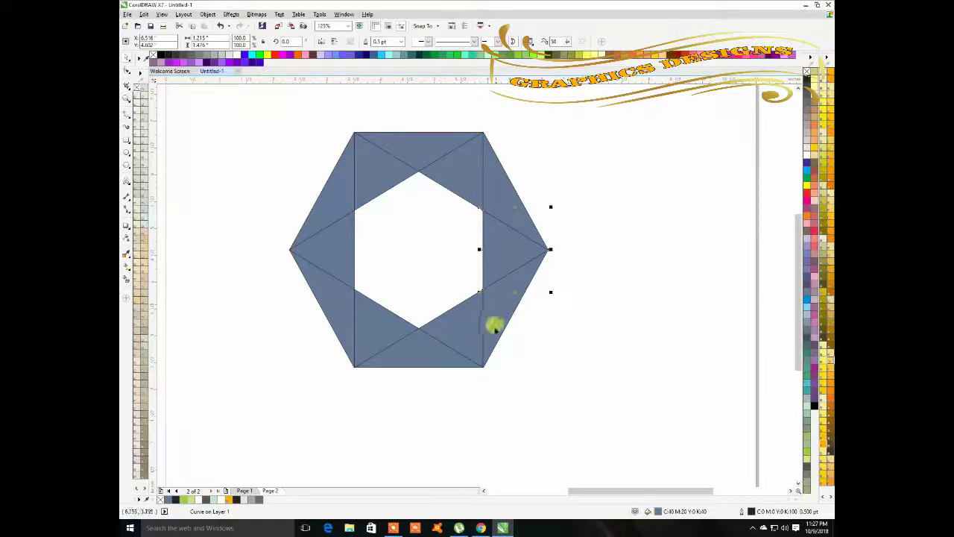
pyautogui.click(409, 146)
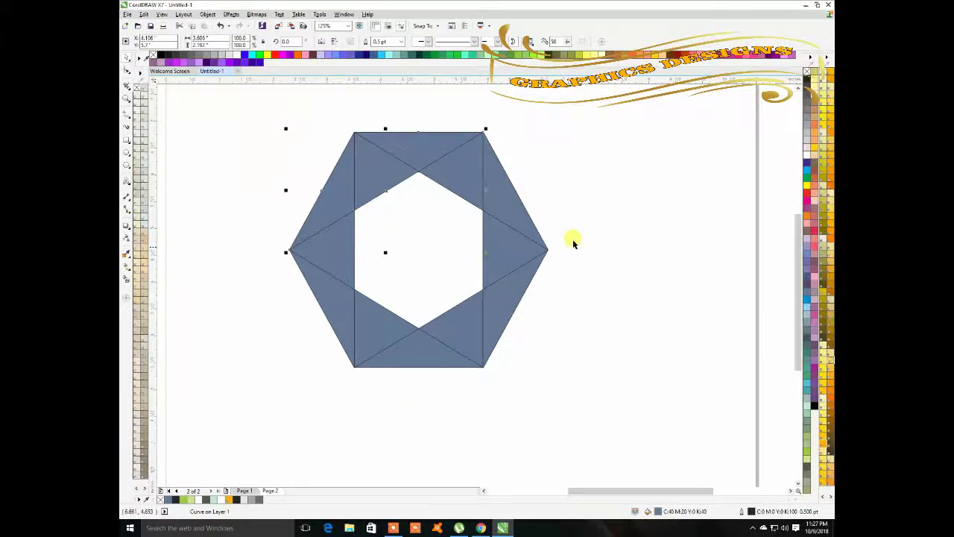
pyautogui.click(639, 177)
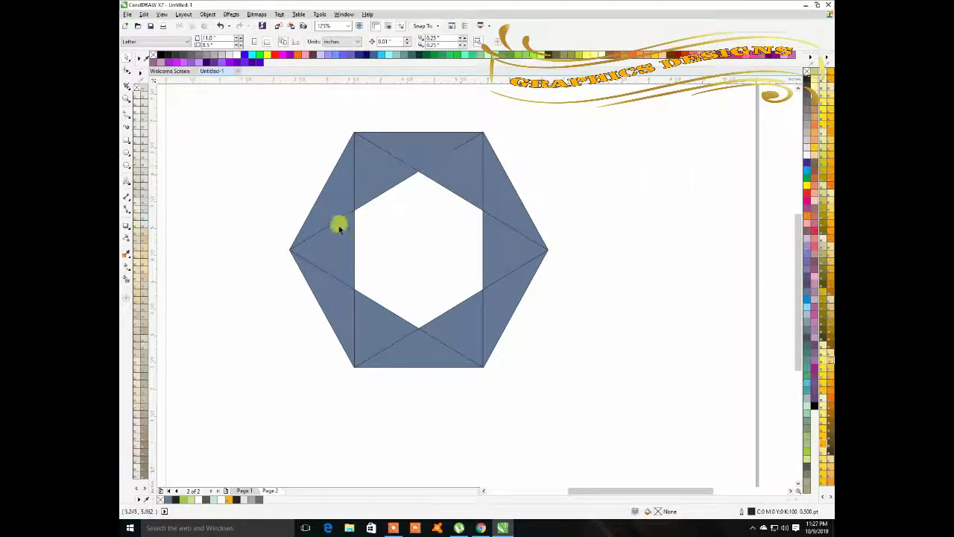
pyautogui.click(470, 326)
pyautogui.click(501, 297)
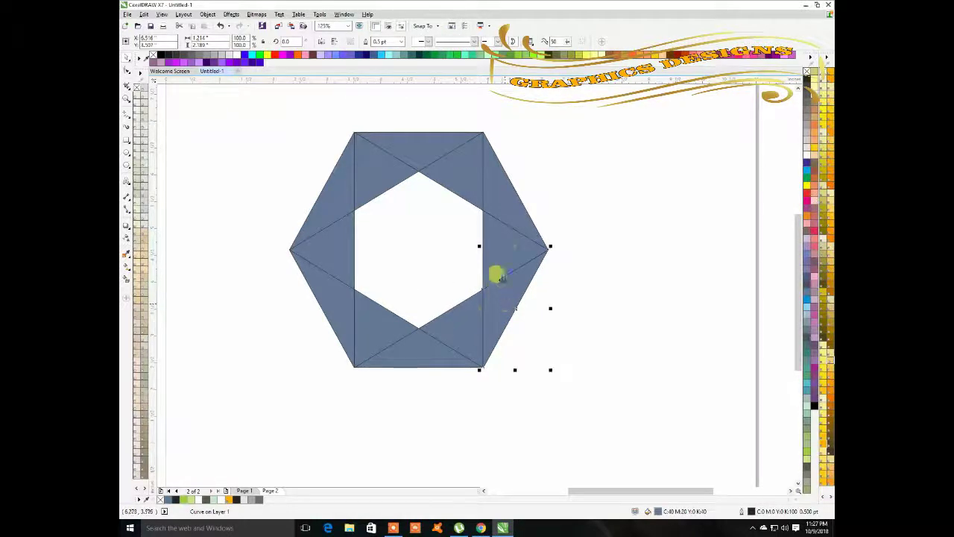
pyautogui.keyDown('shift'); pyautogui.click(497, 222); pyautogui.keyUp('shift')
pyautogui.keyDown('shift'); pyautogui.click(499, 184); pyautogui.keyUp('shift')
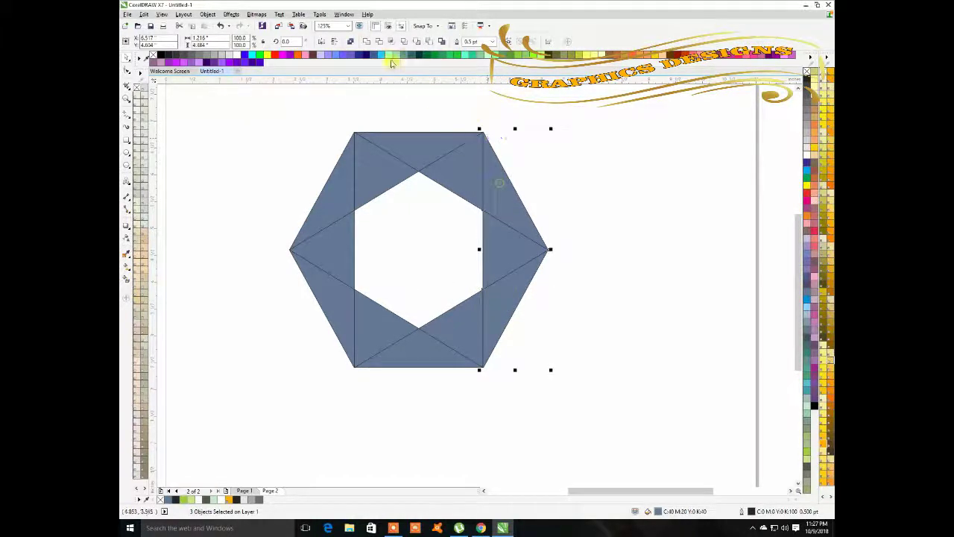
pyautogui.click(366, 41)
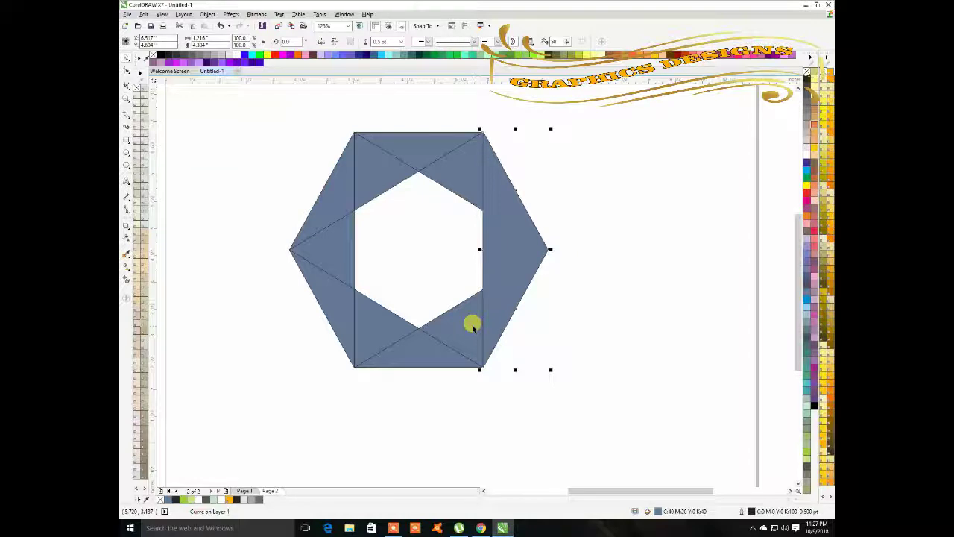
# - Try to pull the combined top and upper-left fill away from the hexagon, and undo the move
pyautogui.click(419, 112)
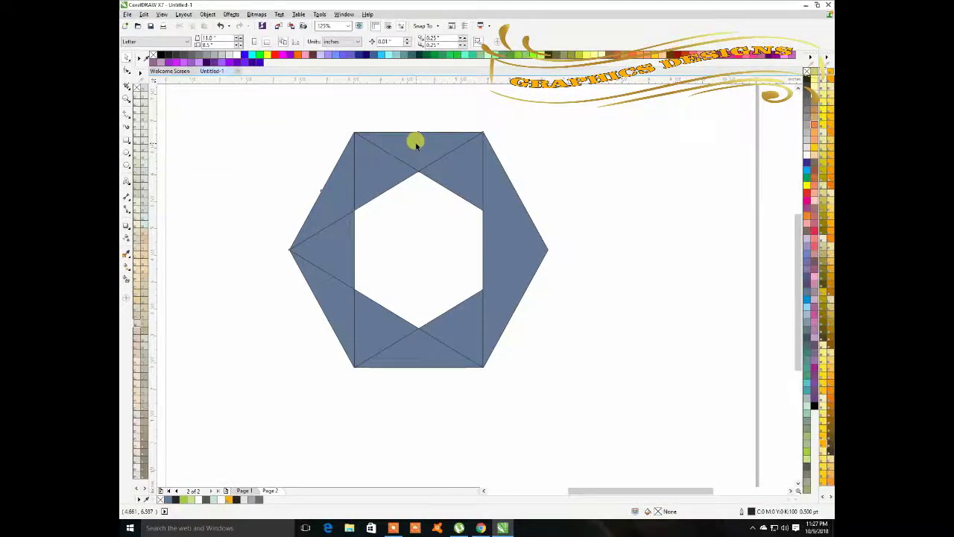
pyautogui.click(415, 143)
pyautogui.click(370, 398)
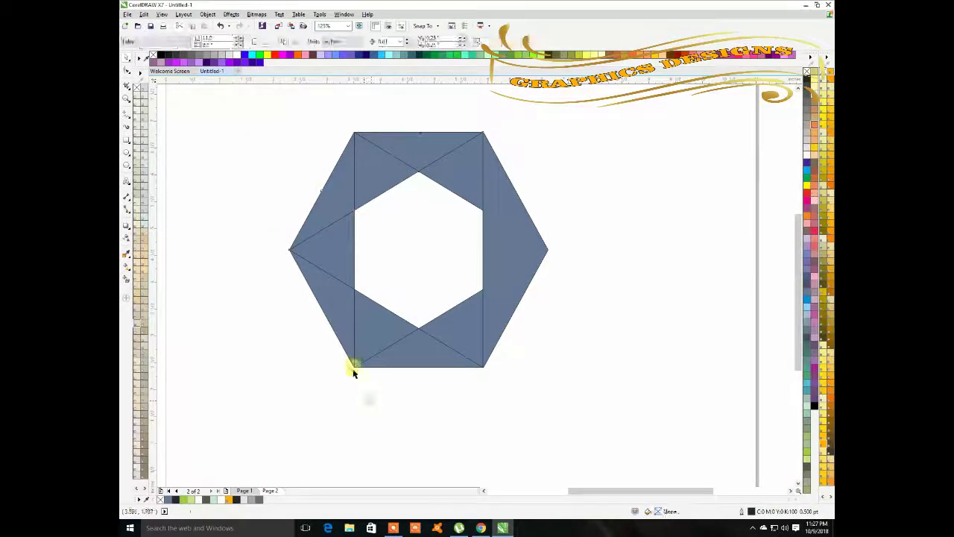
pyautogui.click(310, 217)
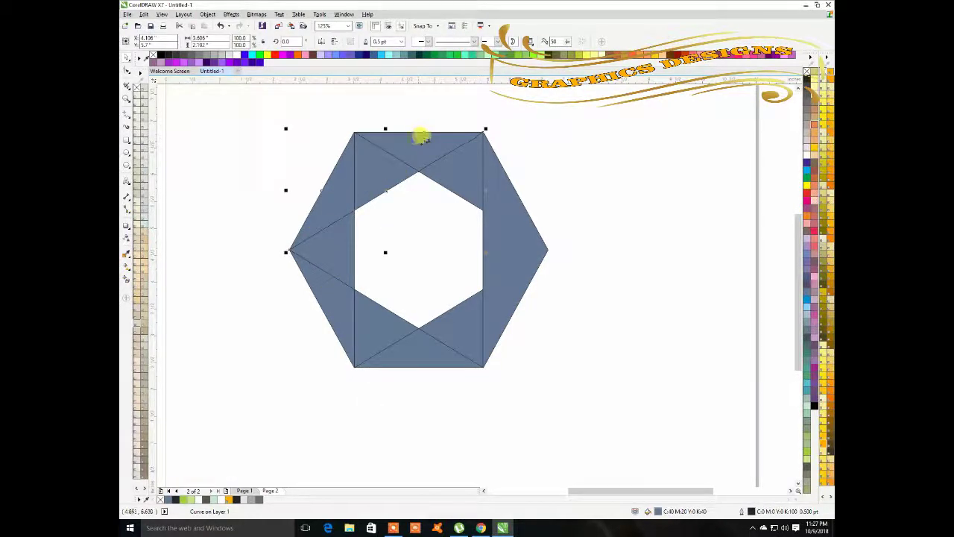
pyautogui.press('Escape')
pyautogui.click(316, 194)
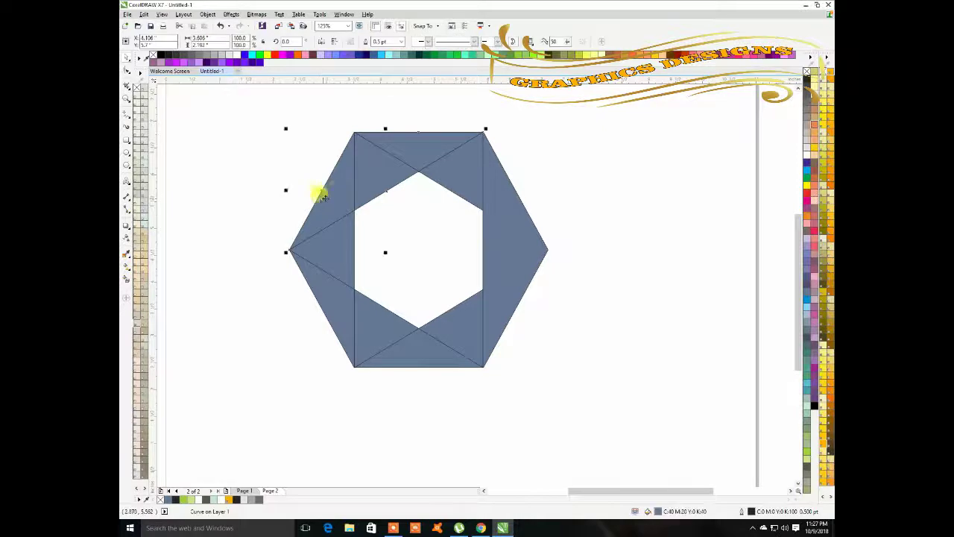
pyautogui.press('Escape')
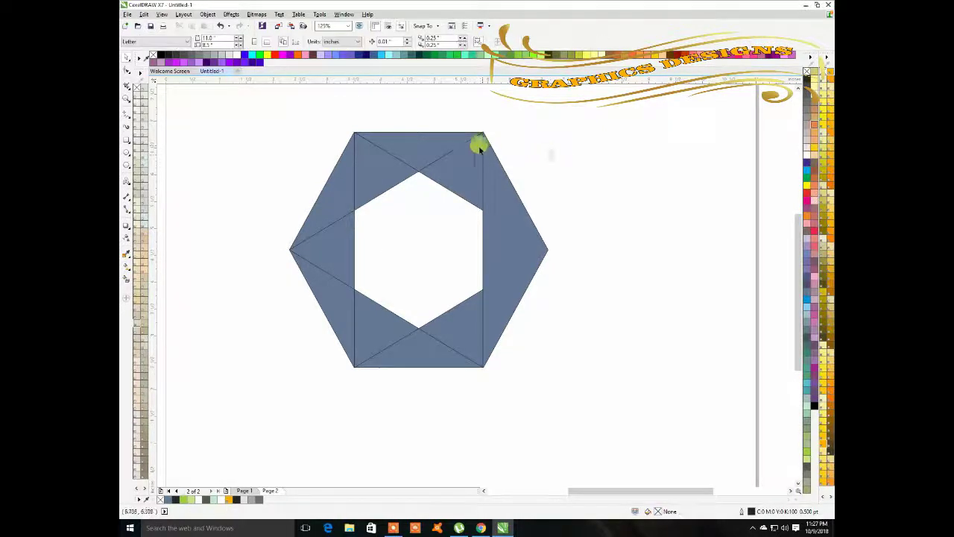
pyautogui.click(436, 144)
pyautogui.moveTo(369, 195); pyautogui.dragTo(238, 192)
pyautogui.click(323, 191)
pyautogui.hotkey('ctrl', 'z')
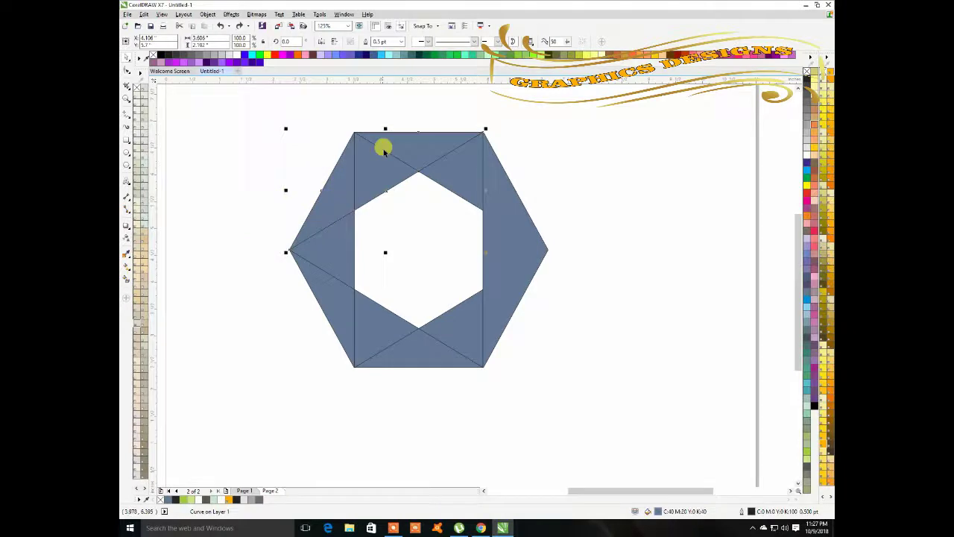
# - Check the hexagon's upper-left vertex, and undo the weld and the fills back to those on the hexagon's right side
pyautogui.scroll(4, 346, 130)
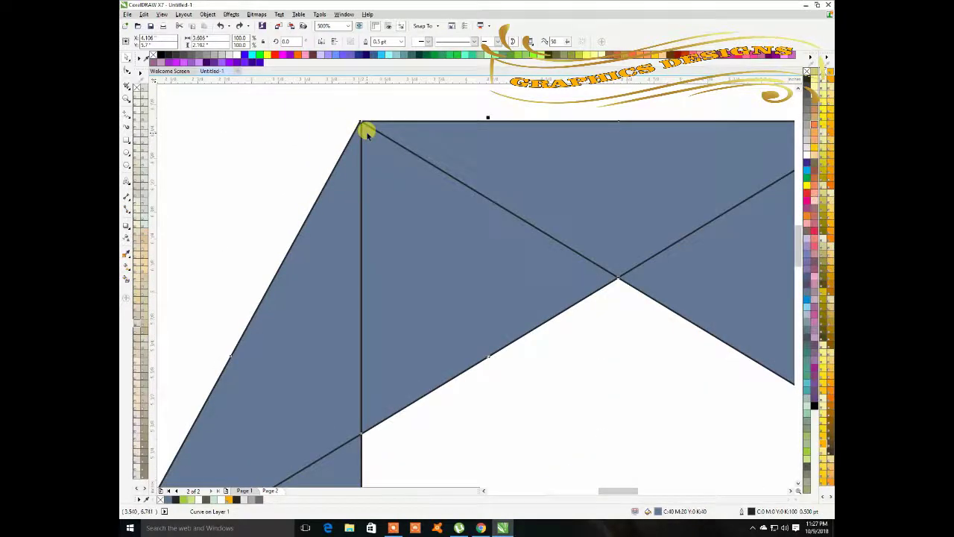
pyautogui.scroll(2, 364, 127)
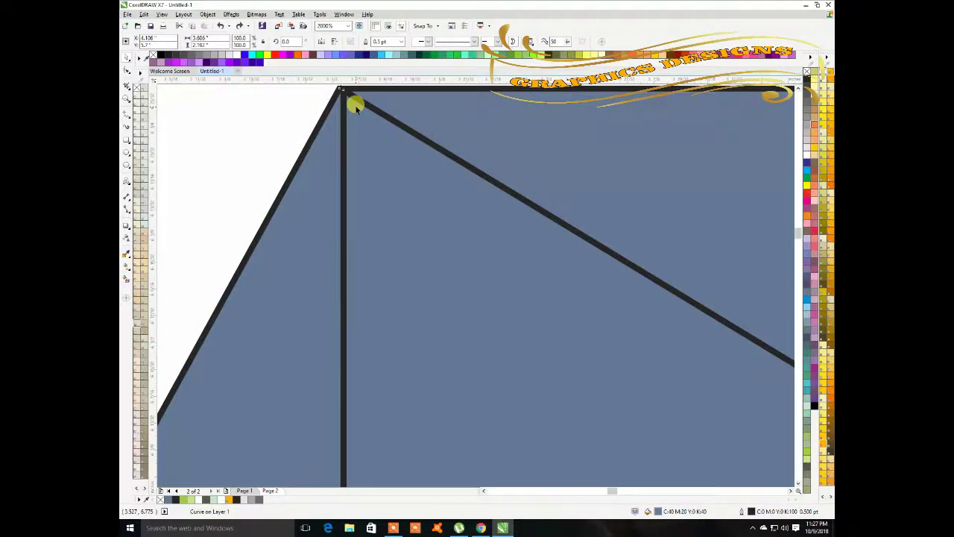
pyautogui.scroll(-4, 356, 106)
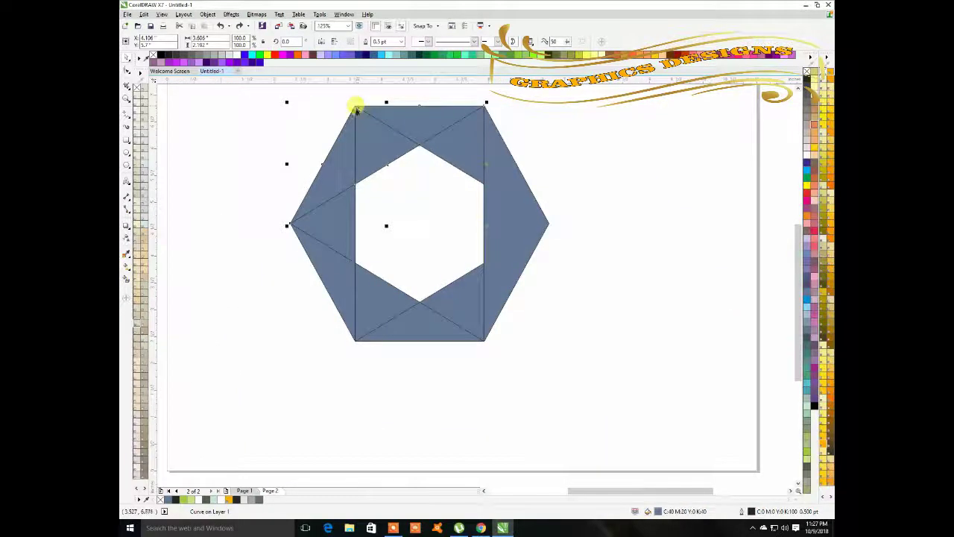
pyautogui.press('Delete')
pyautogui.press('Delete')
pyautogui.press('Delete')
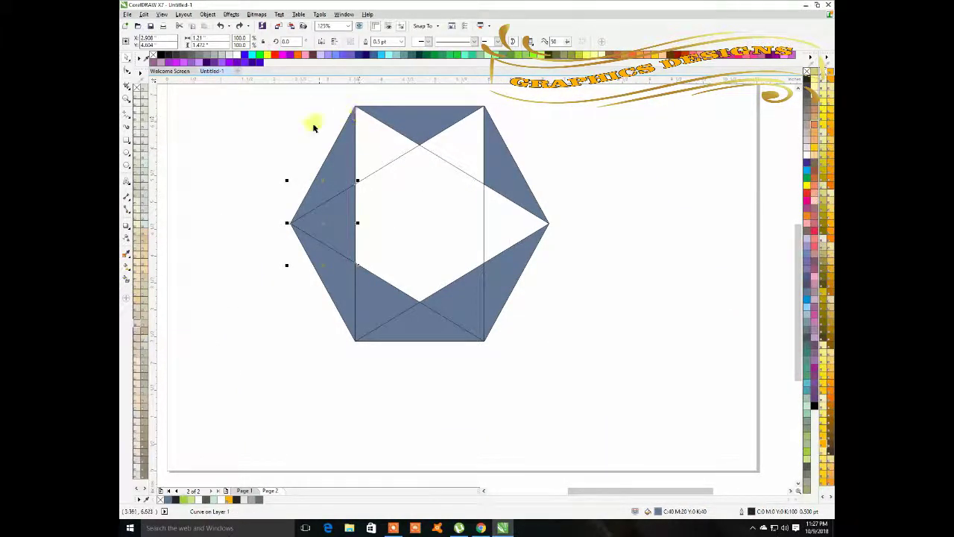
pyautogui.press('Delete')
pyautogui.press('Delete')
pyautogui.press('Delete')
pyautogui.press('Delete')
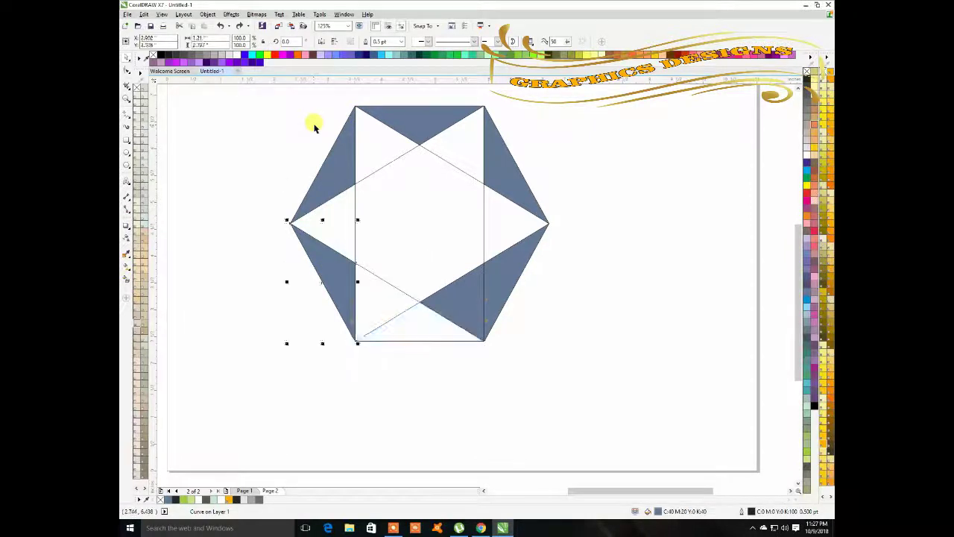
pyautogui.press('Delete')
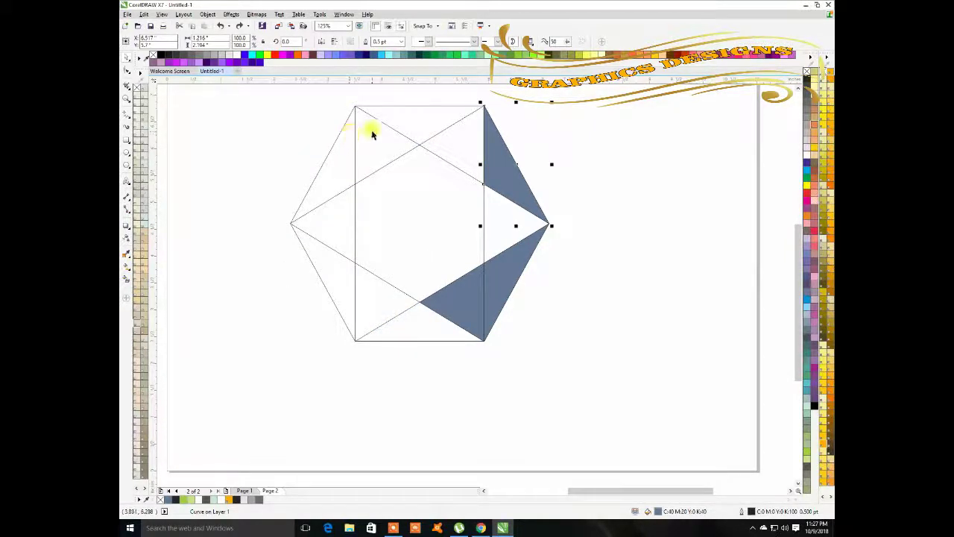
# - Move the mirrored triangle slightly so its upper-left corner sits exactly on the hexagon's upper-left vertex
pyautogui.scroll(5, 358, 102)
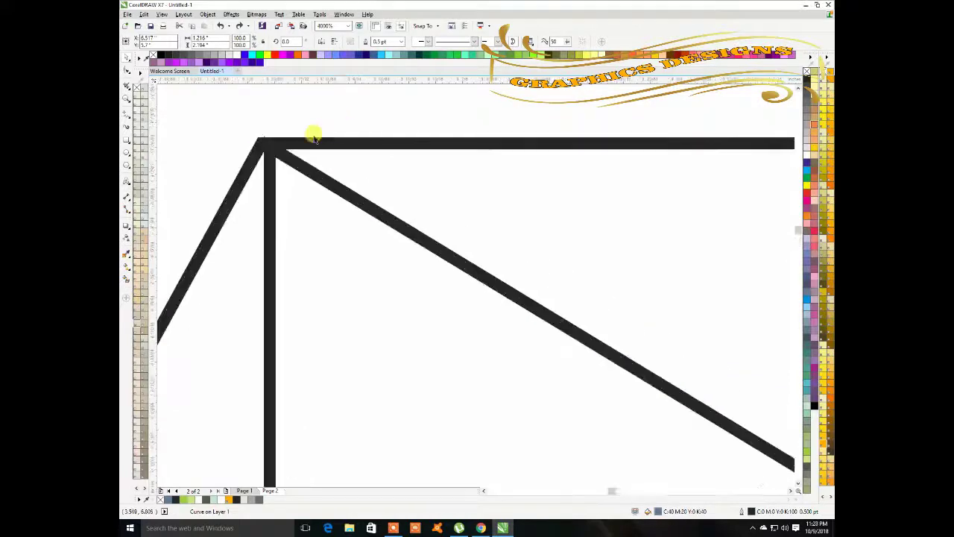
pyautogui.click(272, 153)
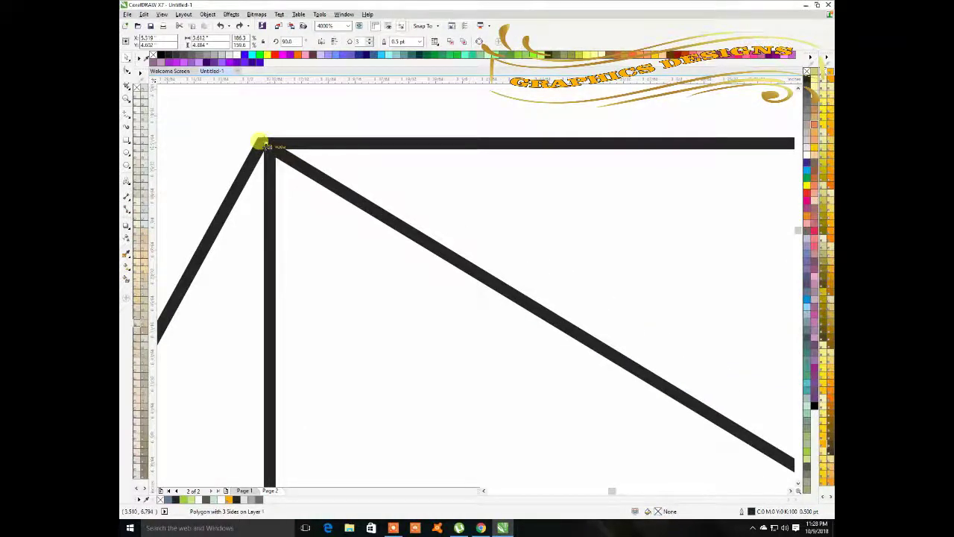
pyautogui.moveTo(265, 143)
pyautogui.mouseDown()
pyautogui.moveTo(257, 134)
pyautogui.moveTo(261, 146)
pyautogui.mouseUp()
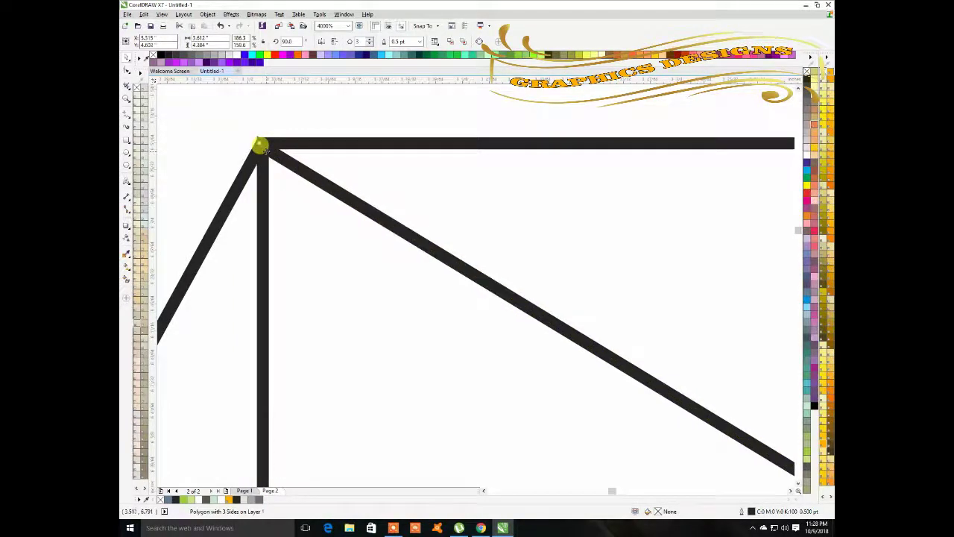
pyautogui.scroll(-5, 260, 146)
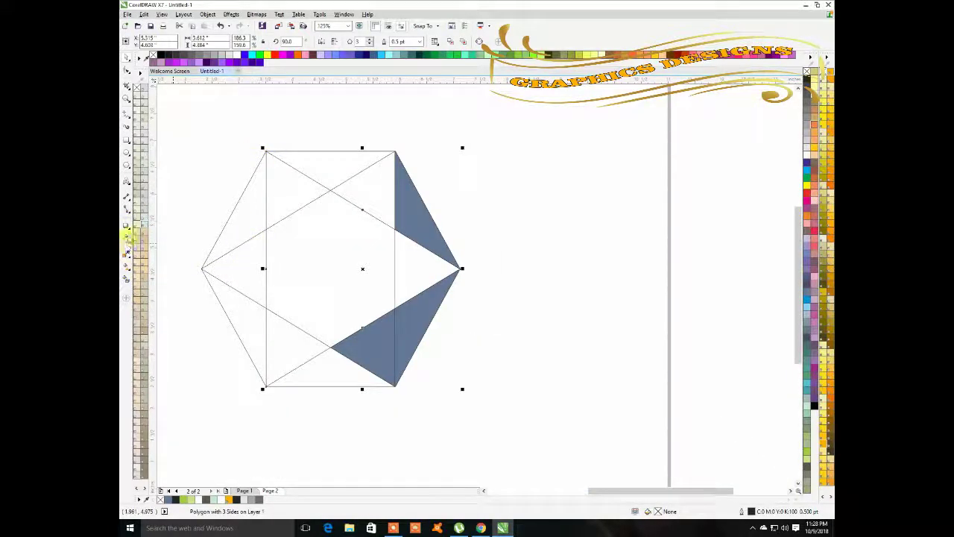
# - Try Smart Fill on the hexagon's top outer triangle, and undo the fill
pyautogui.click(125, 267)
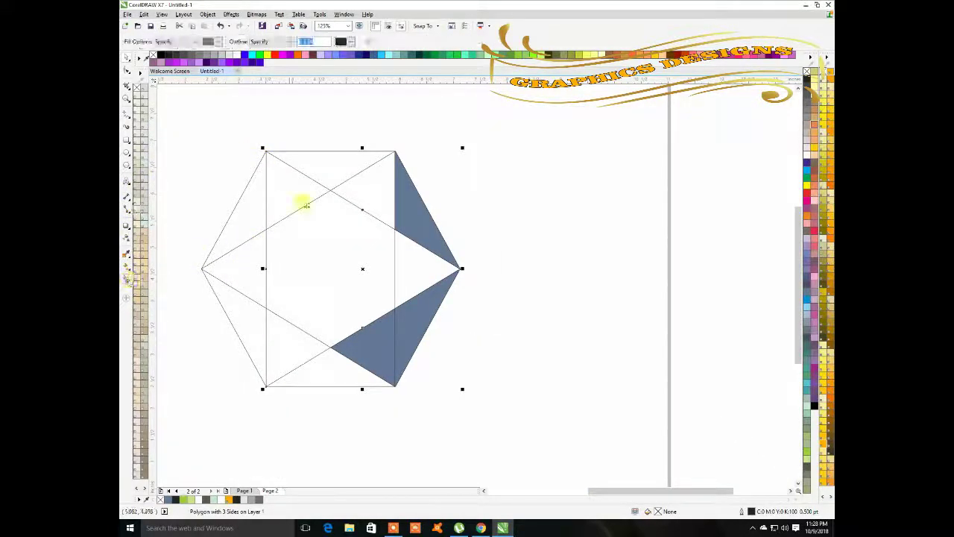
pyautogui.click(316, 164)
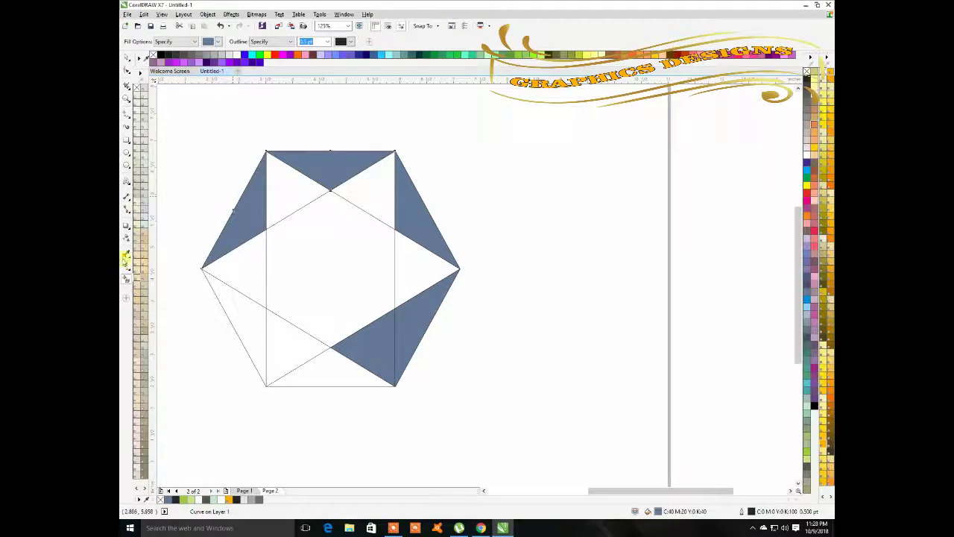
pyautogui.hotkey('ctrl', 'z')
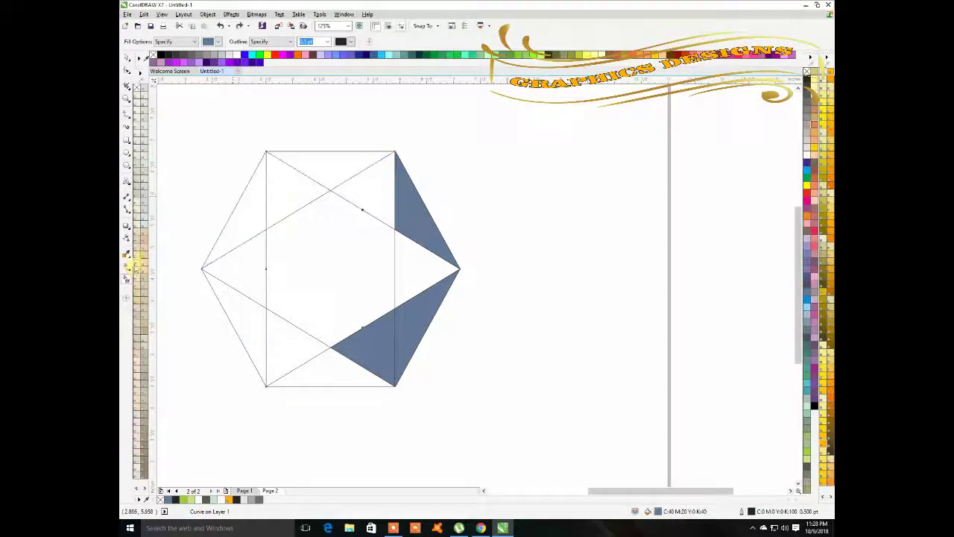
# - Enlarge the mirrored triangle slightly from its upper-left corner so the corner meets the hexagon's upper-left vertex exactly
pyautogui.click(125, 58)
pyautogui.click(231, 166)
pyautogui.click(267, 154)
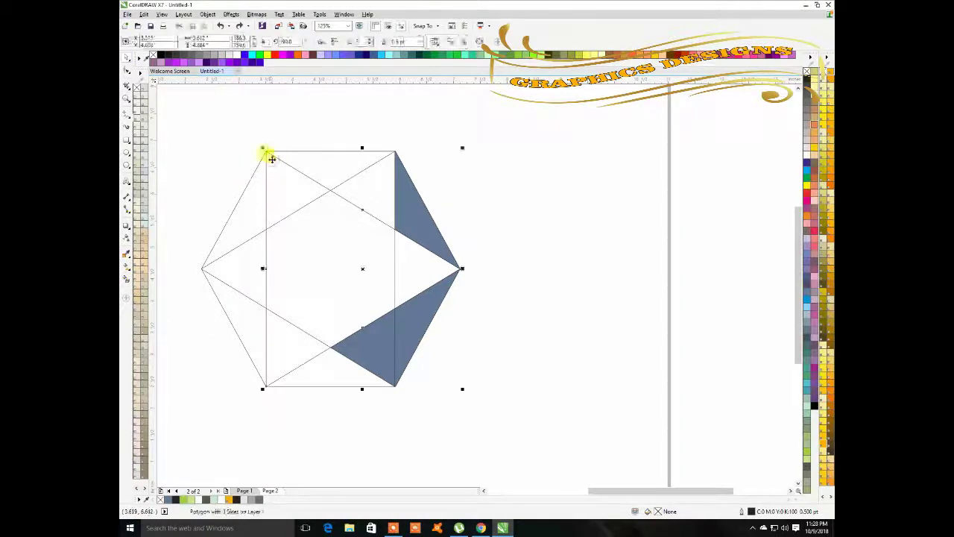
pyautogui.click(261, 149)
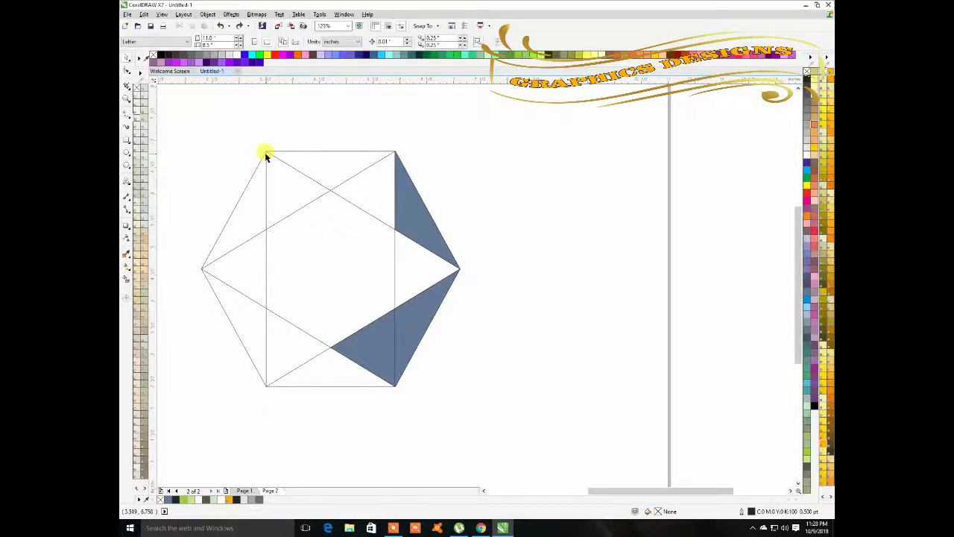
pyautogui.scroll(5, 264, 151)
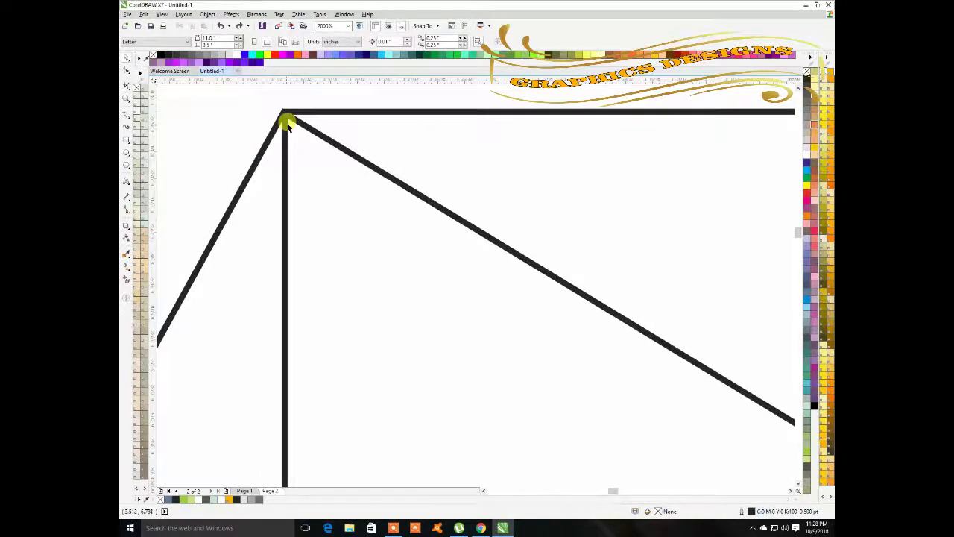
pyautogui.click(285, 127)
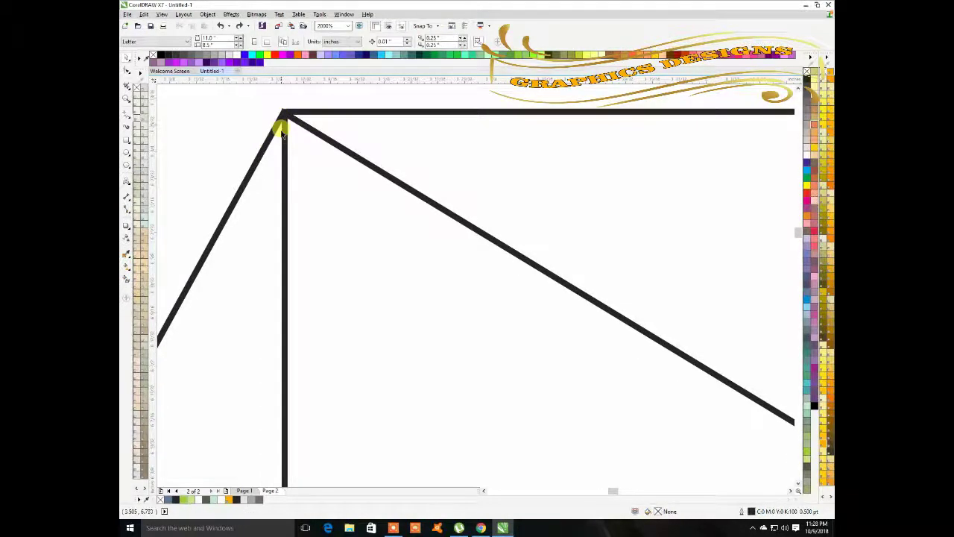
pyautogui.moveTo(278, 109); pyautogui.dragTo(278, 106)
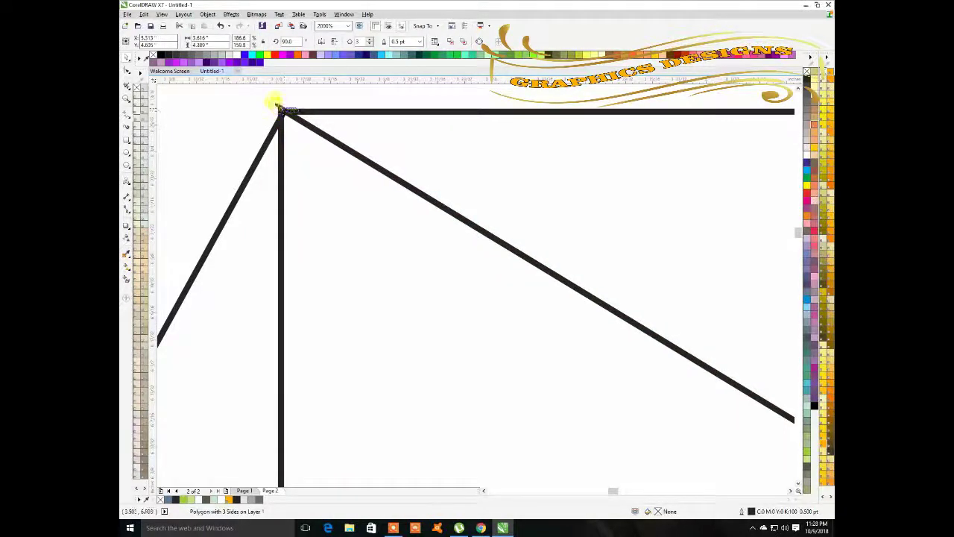
# - Use Smart Fill to colour the hexagon's top outer triangle slate blue
pyautogui.click(127, 279)
pyautogui.click(586, 143)
pyautogui.scroll(-2, 415, 300)
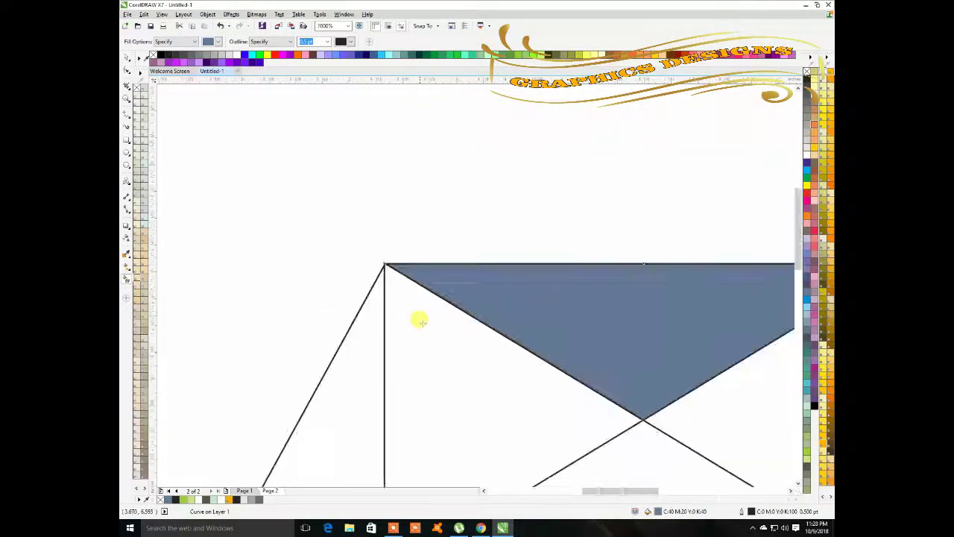
pyautogui.scroll(-1, 420, 320)
pyautogui.moveTo(802, 237); pyautogui.dragTo(803, 265)
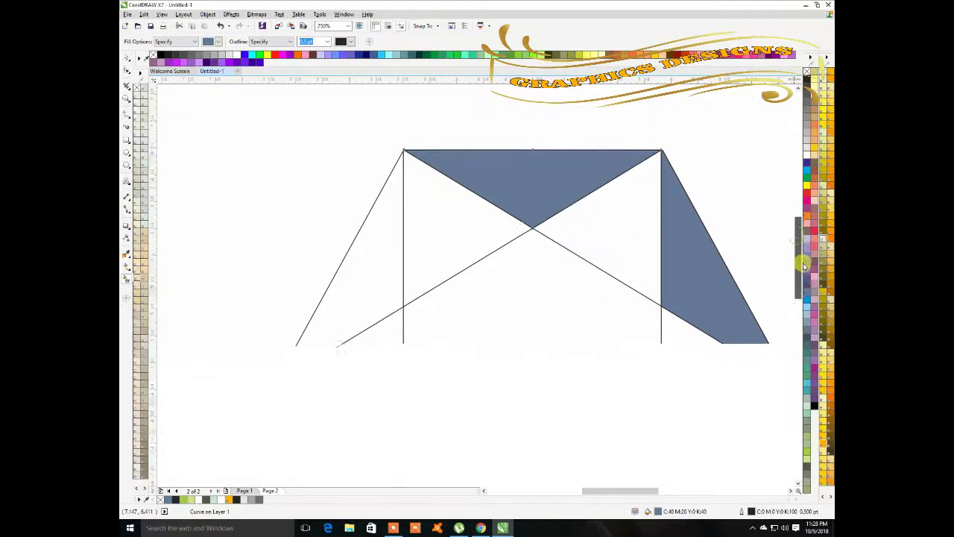
# - Smart Fill the star's upper-left point, and undo the two attempts to fill its upper-right point
pyautogui.click(619, 224)
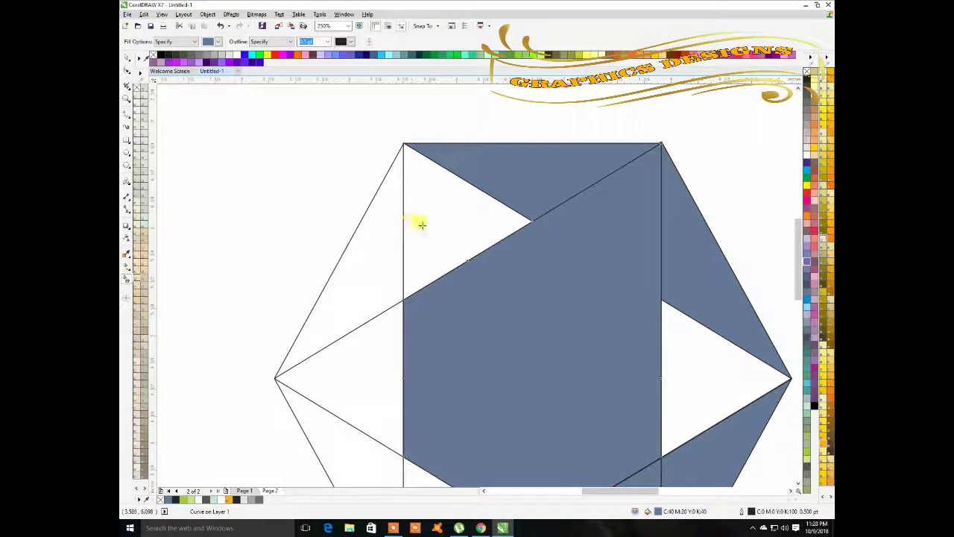
pyautogui.hotkey('ctrl', 'z')
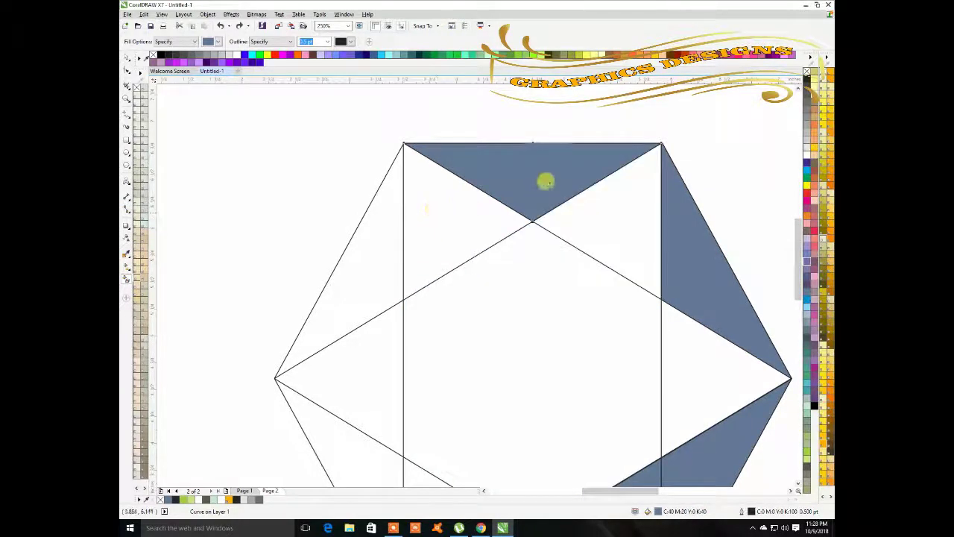
pyautogui.click(468, 213)
pyautogui.click(608, 202)
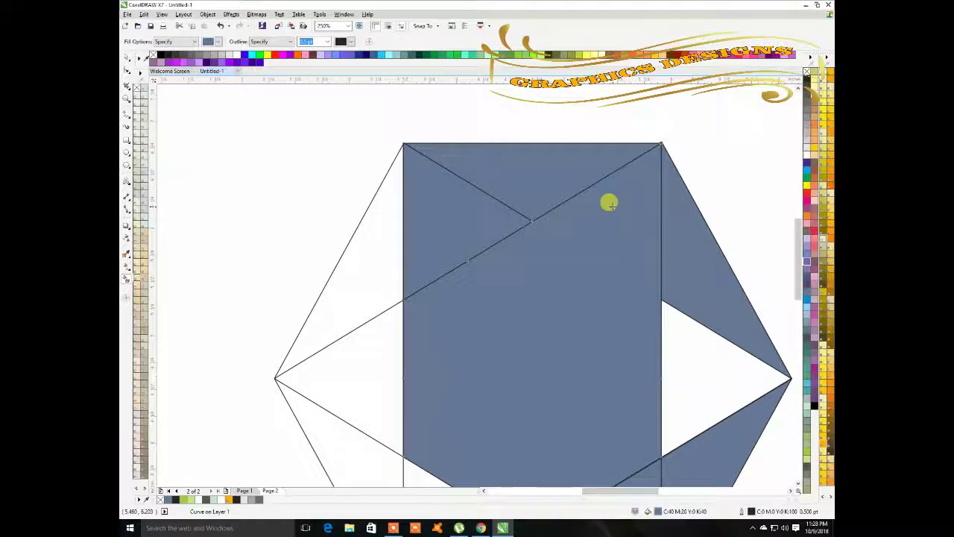
pyautogui.hotkey('ctrl', 'z')
# - Smart Fill the lower-left, left, right and upper-right star points and the lower-left, upper-left and bottom outer triangles, leaving the central hexagon unfilled
pyautogui.scroll(-2, 628, 283)
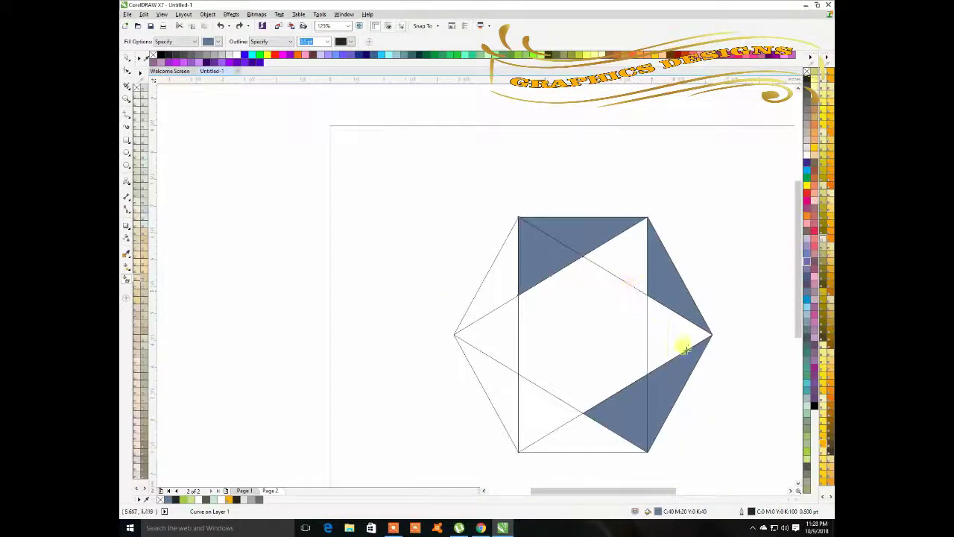
pyautogui.click(548, 412)
pyautogui.click(496, 392)
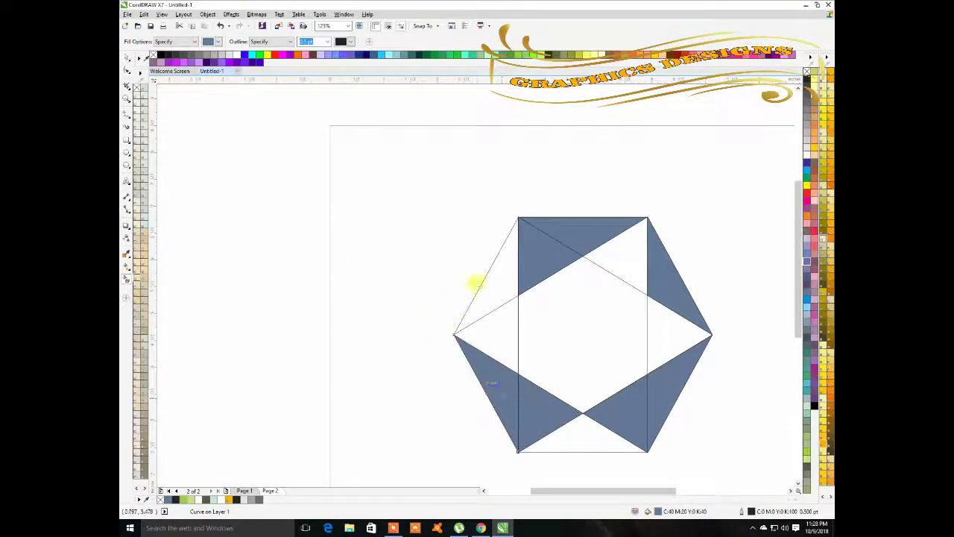
pyautogui.click(497, 285)
pyautogui.click(494, 319)
pyautogui.click(576, 429)
pyautogui.click(691, 323)
pyautogui.click(633, 243)
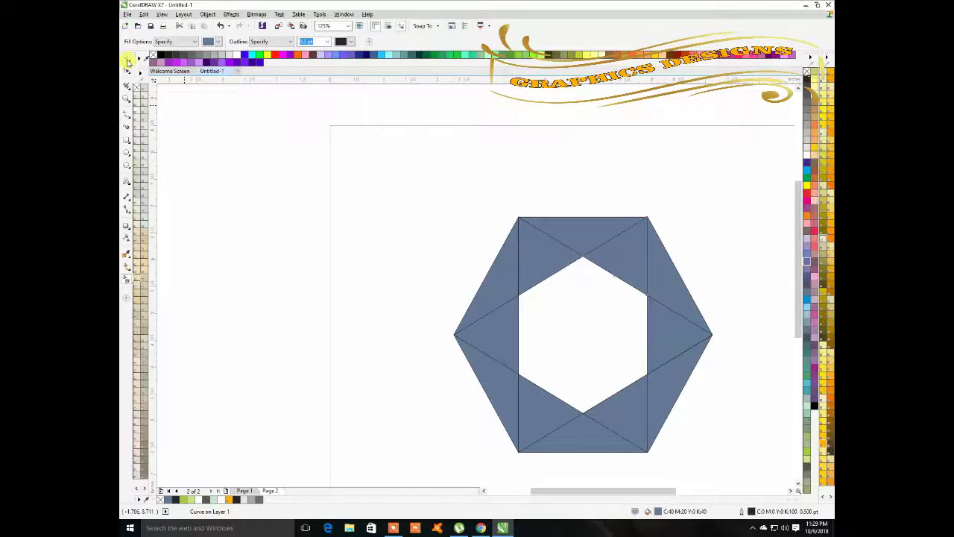
# - Weld the upper-left outer triangle, the upper-left star point and the top outer triangle into one shape
pyautogui.click(128, 61)
pyautogui.moveTo(646, 492); pyautogui.dragTo(666, 494)
pyautogui.moveTo(796, 321); pyautogui.dragTo(797, 356)
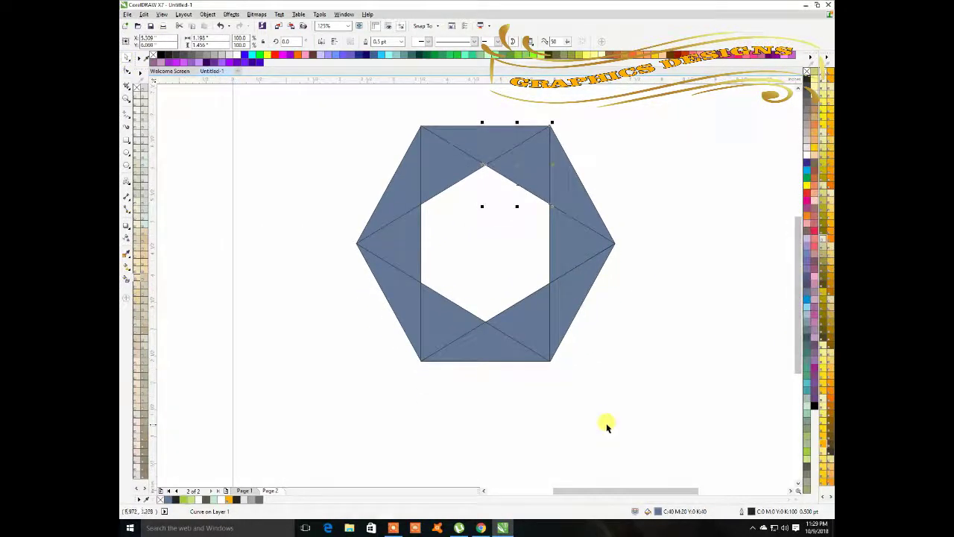
pyautogui.click(606, 425)
pyautogui.click(401, 201)
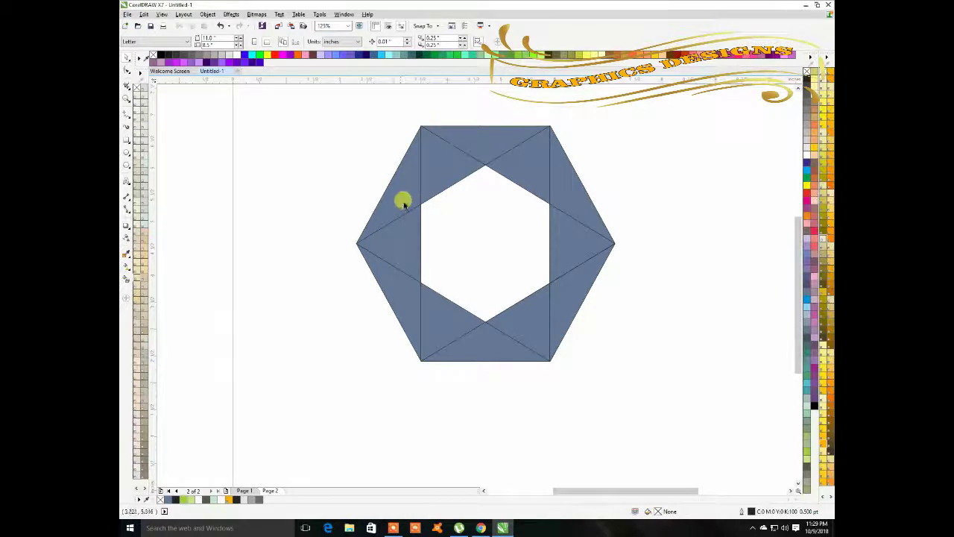
pyautogui.keyDown('shift'); pyautogui.click(443, 156); pyautogui.keyUp('shift')
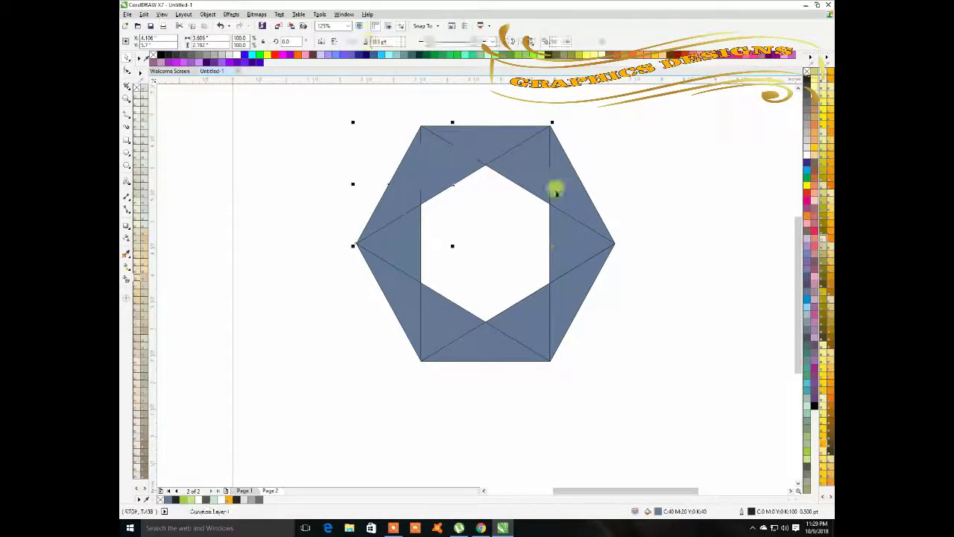
pyautogui.click(609, 157)
# - Weld the upper-right outer triangle, the right star point and the lower-right outer triangle into one shape
pyautogui.click(577, 192)
pyautogui.keyDown('shift'); pyautogui.click(571, 252); pyautogui.keyUp('shift')
pyautogui.keyDown('shift'); pyautogui.click(559, 309); pyautogui.keyUp('shift')
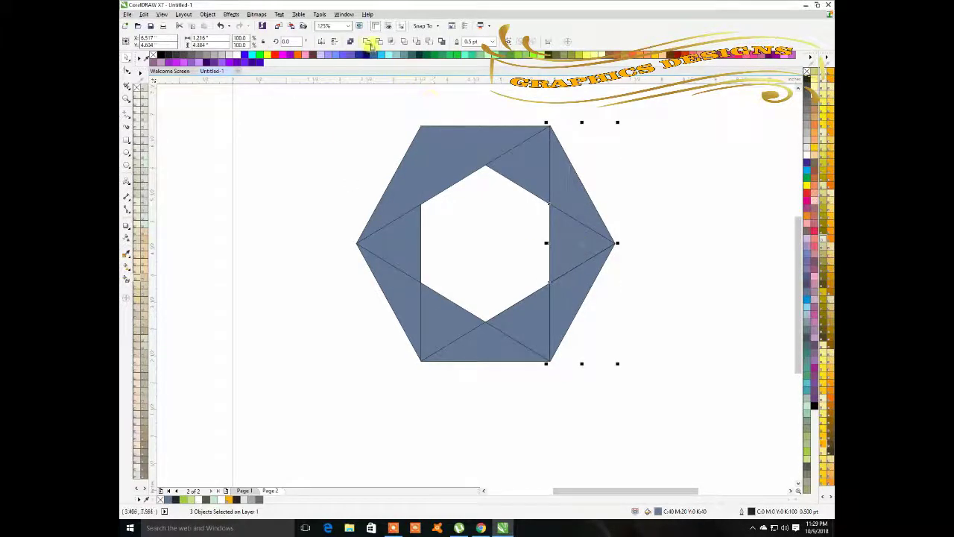
pyautogui.click(514, 371)
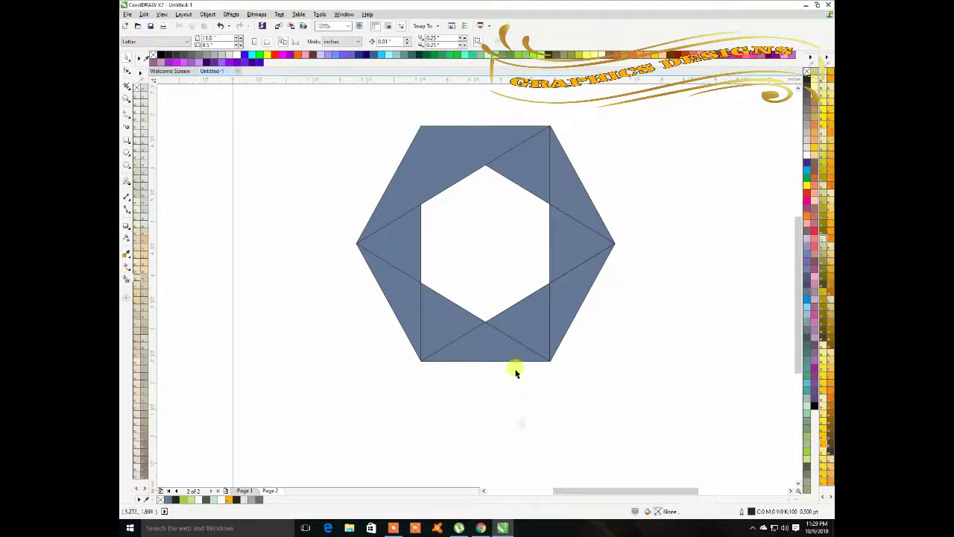
# - Try an Ice Blue fill on the welded right-hand shape, and undo it
pyautogui.click(559, 310)
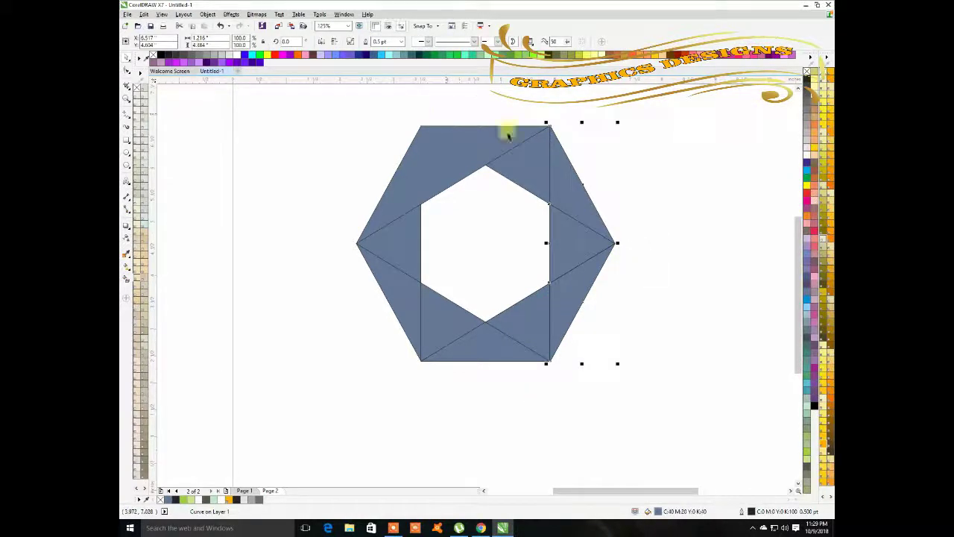
pyautogui.click(550, 294)
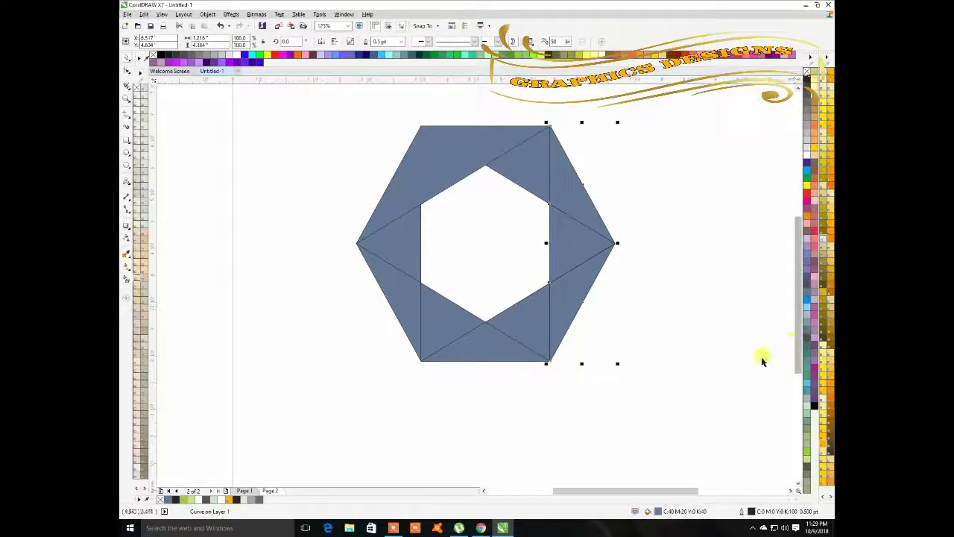
pyautogui.click(810, 309)
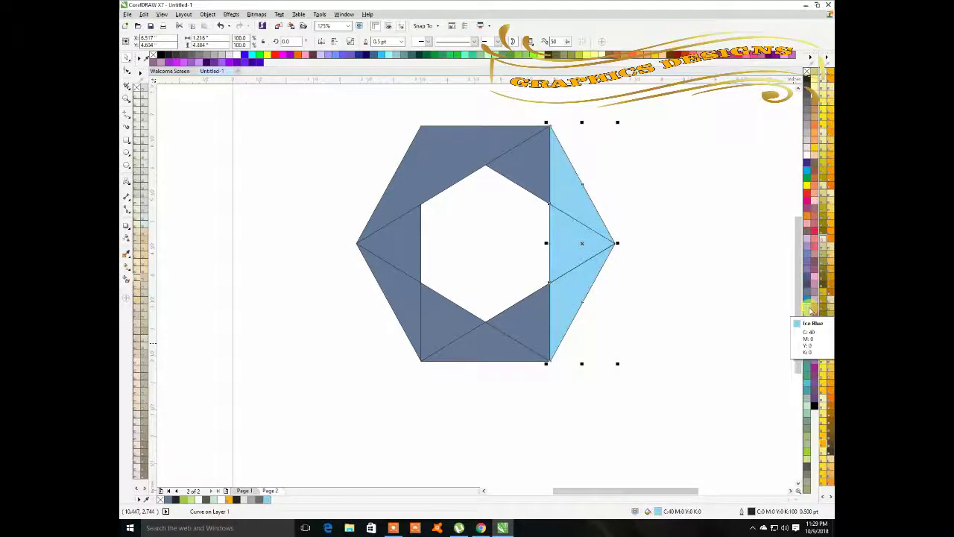
pyautogui.hotkey('ctrl', 'z')
pyautogui.click(564, 258)
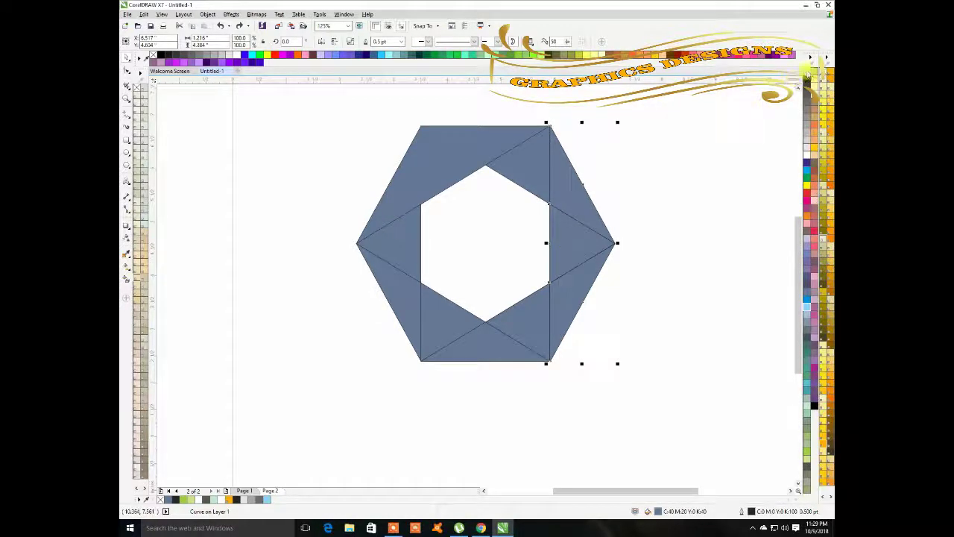
pyautogui.click(660, 307)
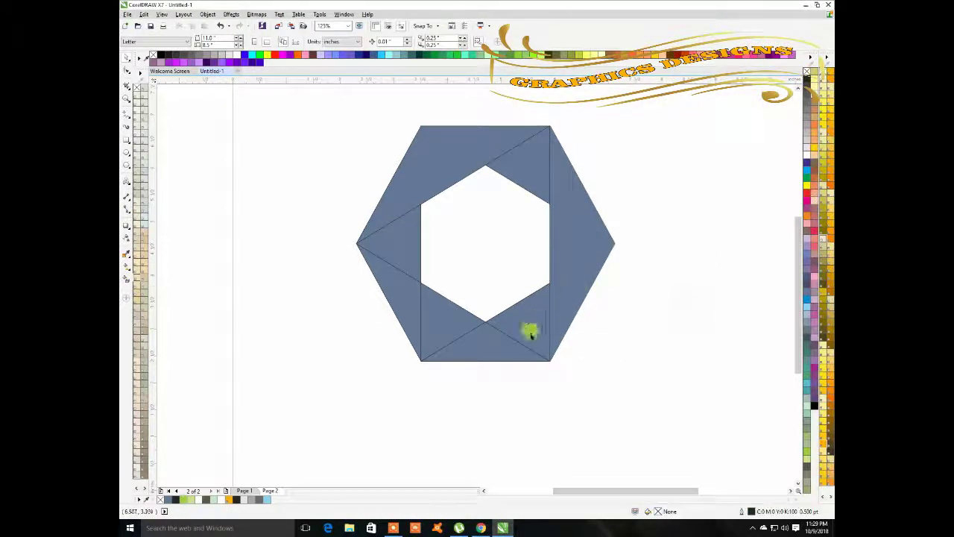
# - Weld the bottom outer triangle, the lower-left star point and the lower-left outer triangle into one shape
pyautogui.click(485, 350)
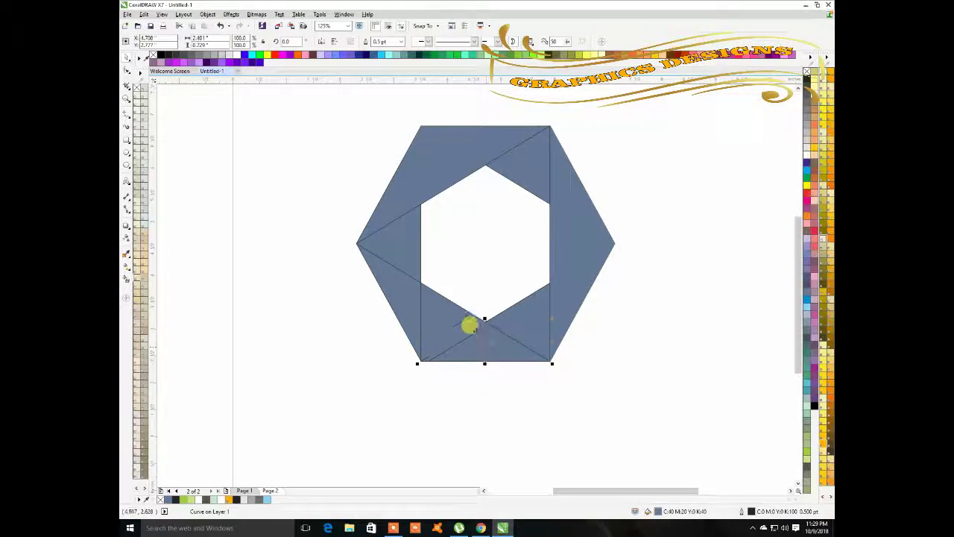
pyautogui.keyDown('shift'); pyautogui.click(426, 298); pyautogui.keyUp('shift')
pyautogui.keyDown('shift'); pyautogui.click(391, 281); pyautogui.keyUp('shift')
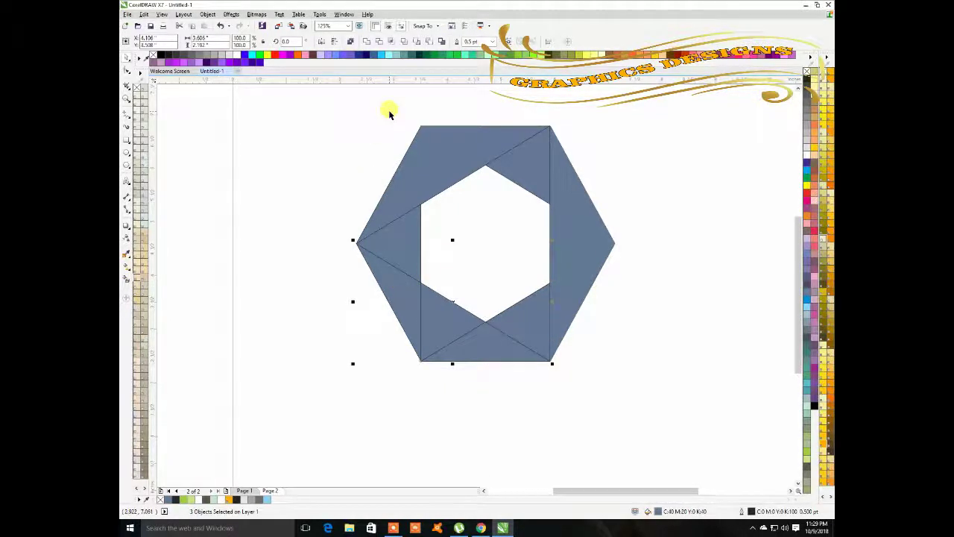
pyautogui.click(366, 43)
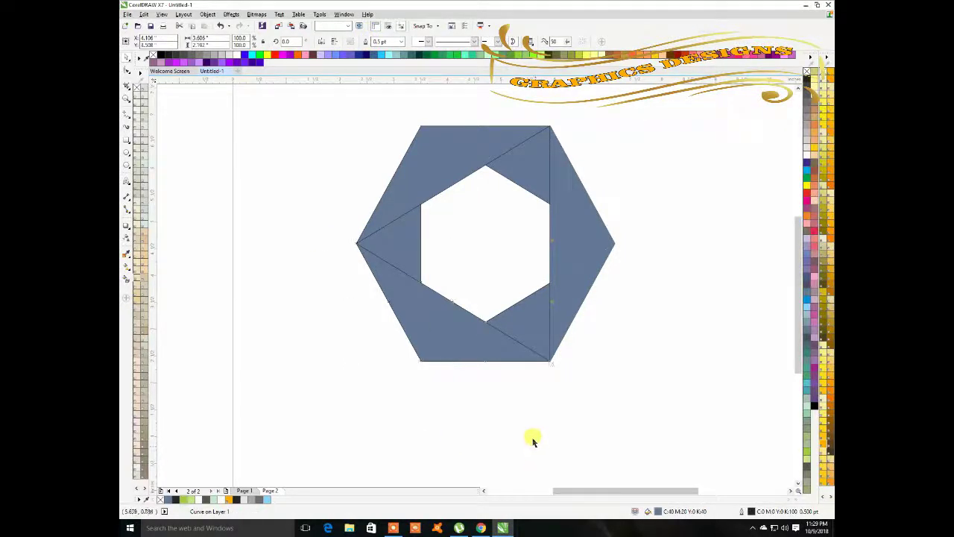
pyautogui.click(532, 316)
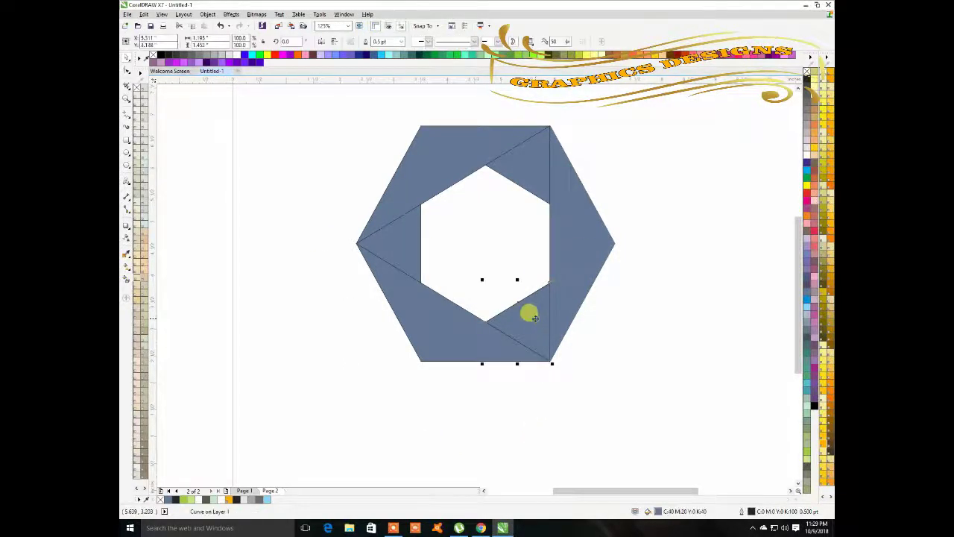
pyautogui.click(623, 352)
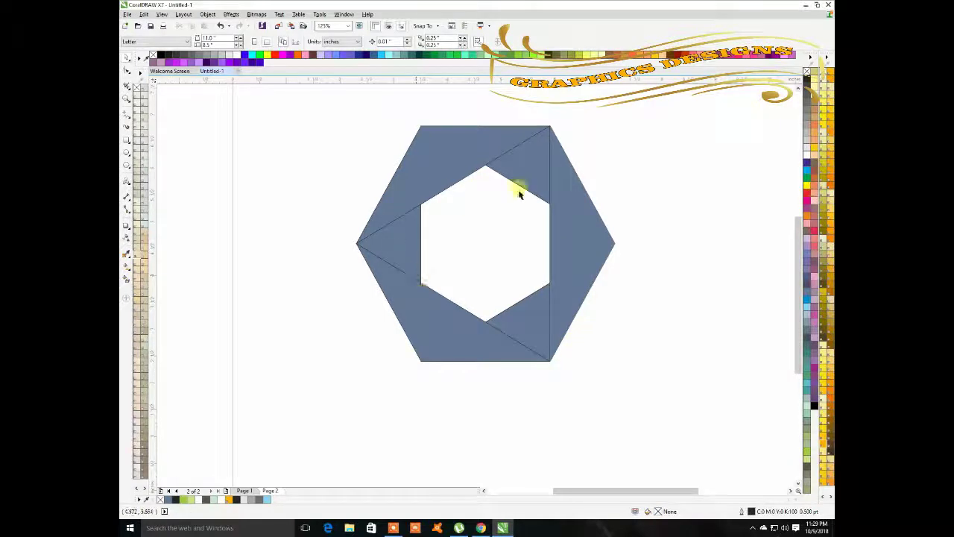
# - Apply a linear fountain fill to the welded right-hand shape, running vertically from near its top corner to near its bottom corner
pyautogui.click(562, 223)
pyautogui.click(128, 273)
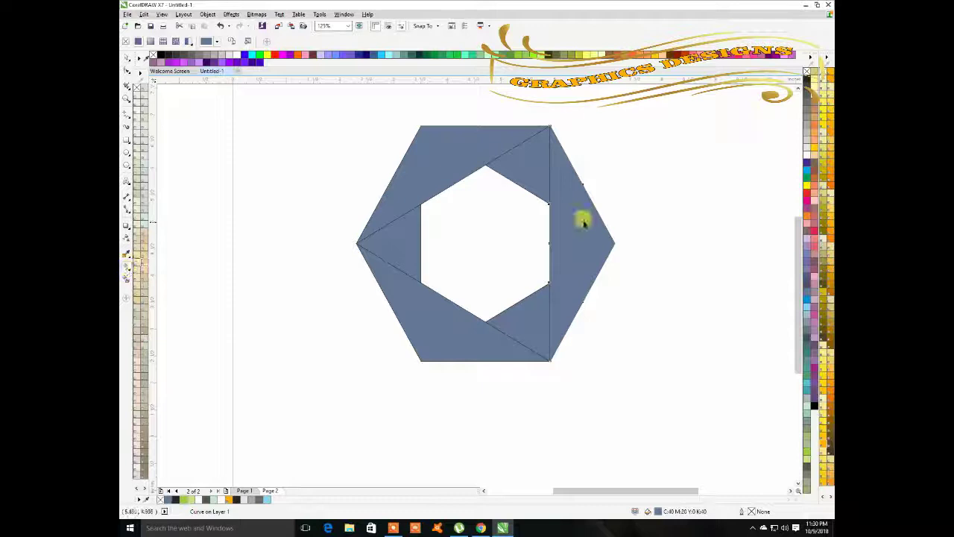
pyautogui.moveTo(567, 187); pyautogui.dragTo(566, 352)
pyautogui.moveTo(562, 179); pyautogui.dragTo(562, 141)
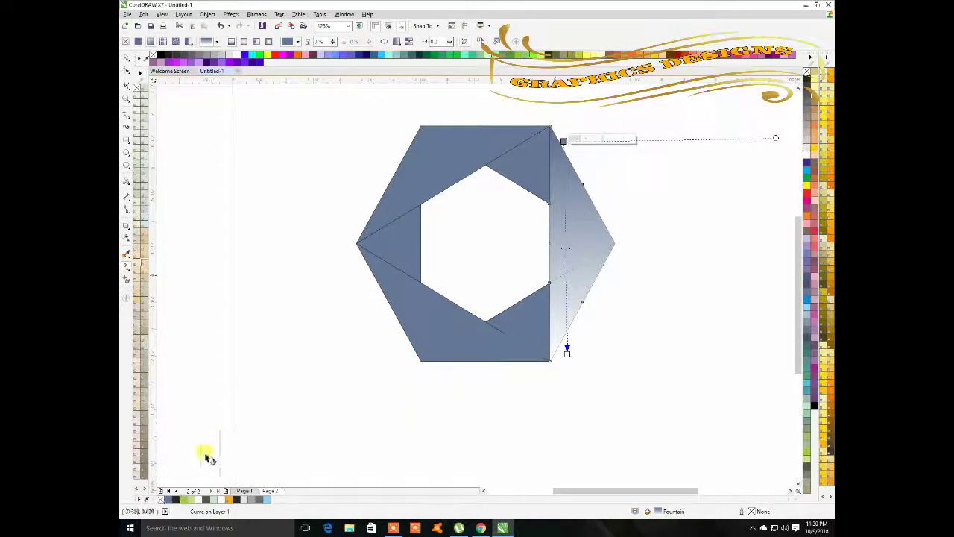
# - Colour the gradient's start green and its end orange, and move the start point slightly higher
pyautogui.click(188, 500)
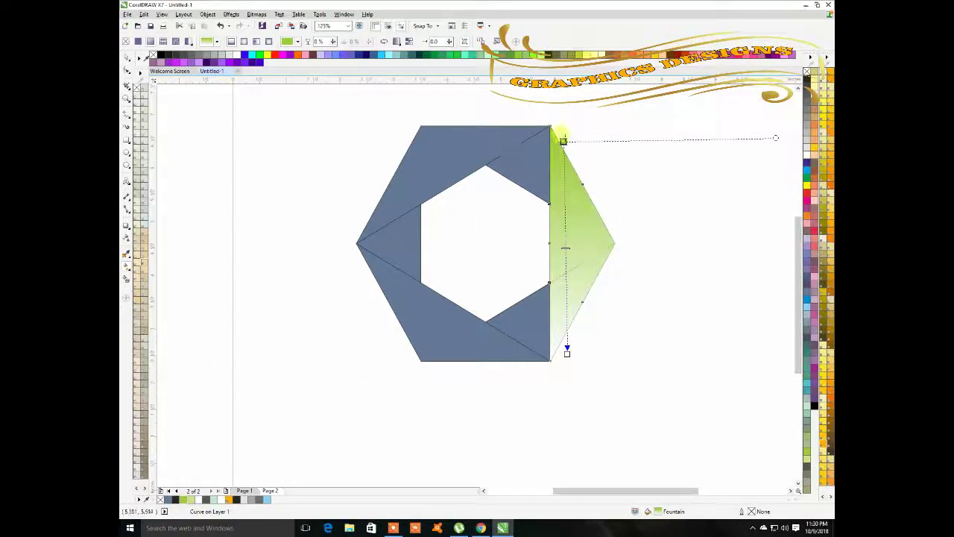
pyautogui.click(567, 350)
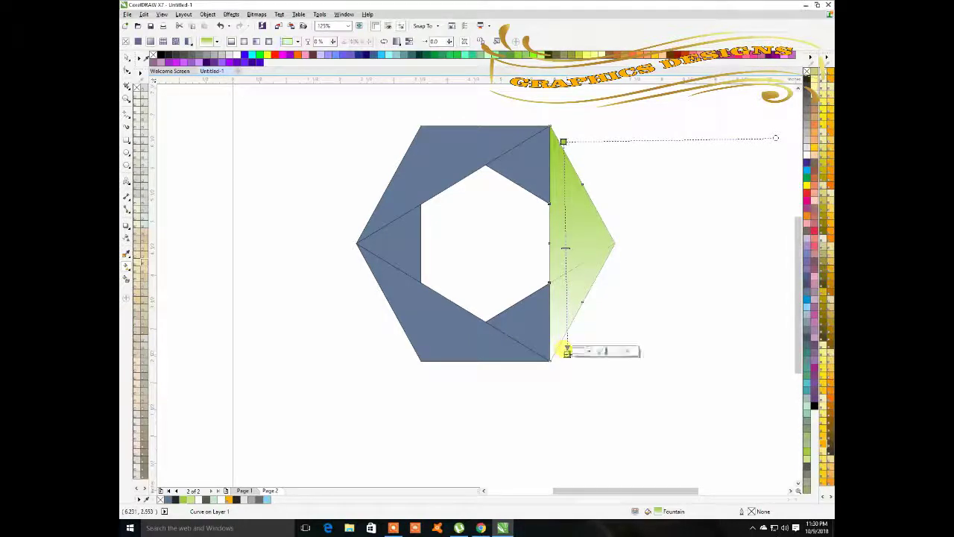
pyautogui.click(235, 500)
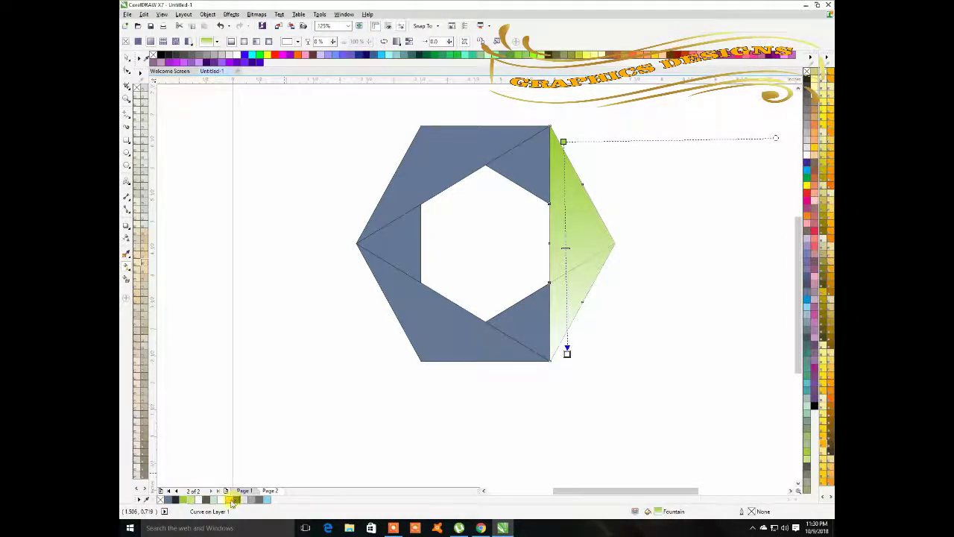
pyautogui.click(233, 501)
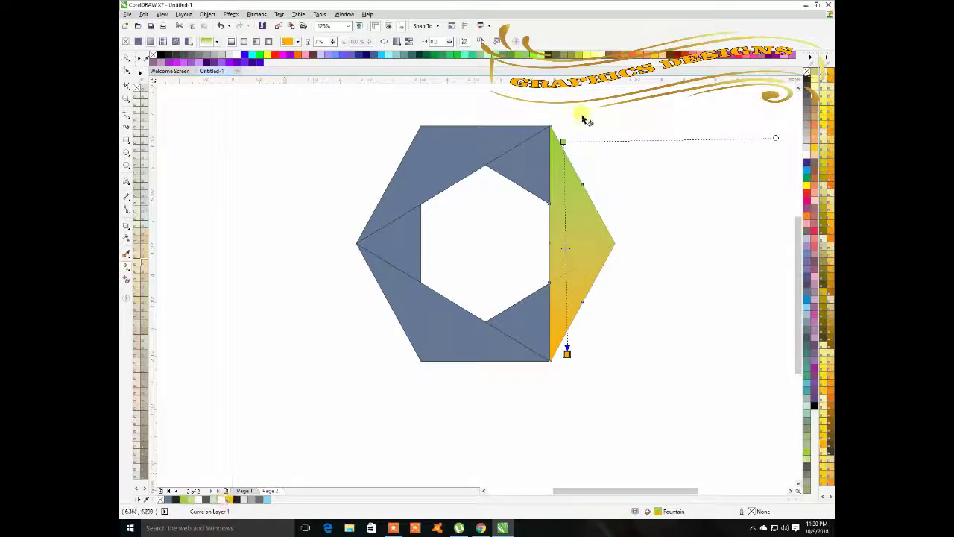
pyautogui.moveTo(563, 141); pyautogui.dragTo(563, 132)
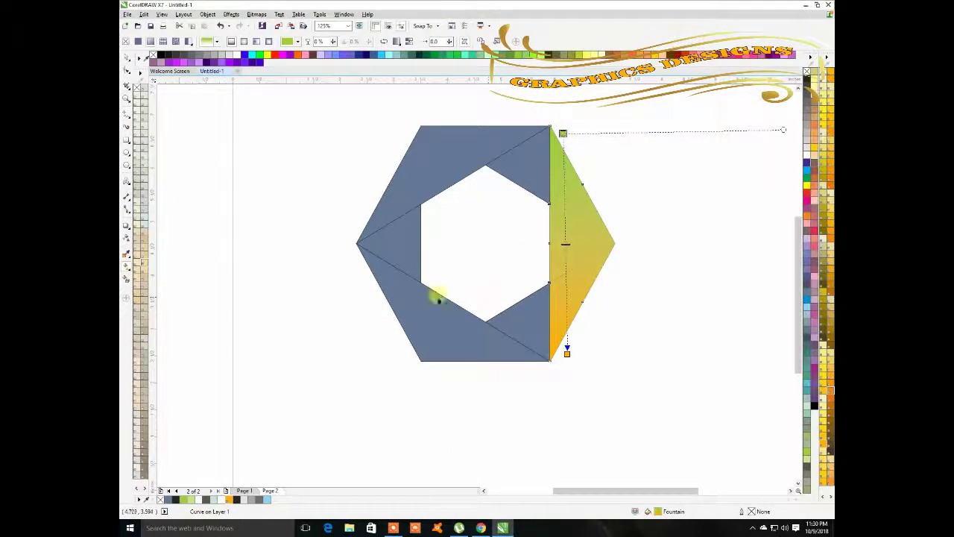
# - Apply a linear fountain fill to the welded bottom shape, running diagonally from near its left corner to beyond its bottom-right corner
pyautogui.click(127, 86)
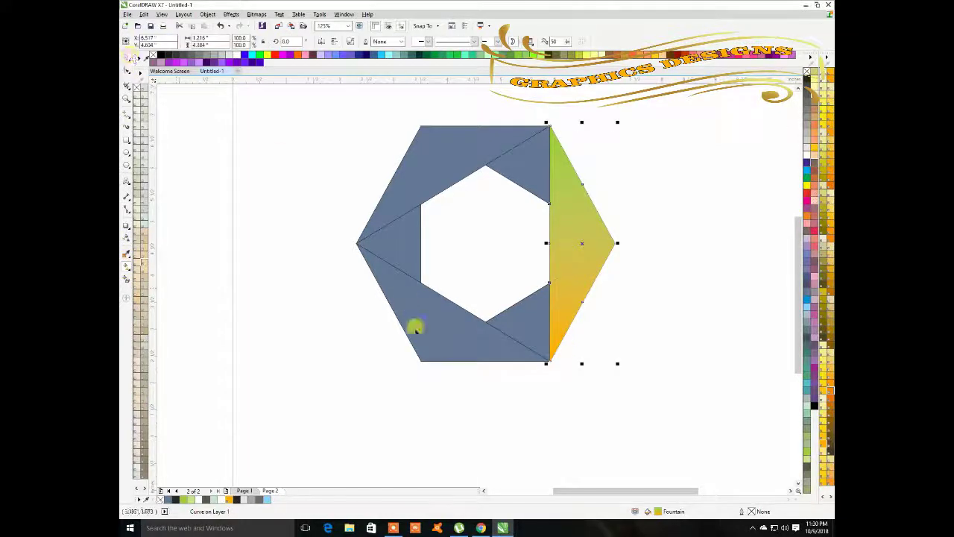
pyautogui.click(415, 326)
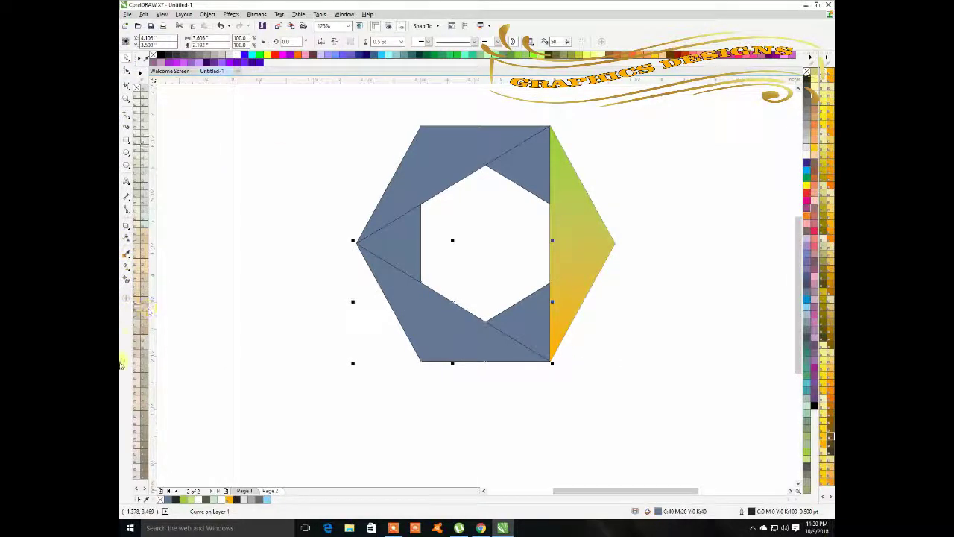
pyautogui.click(127, 273)
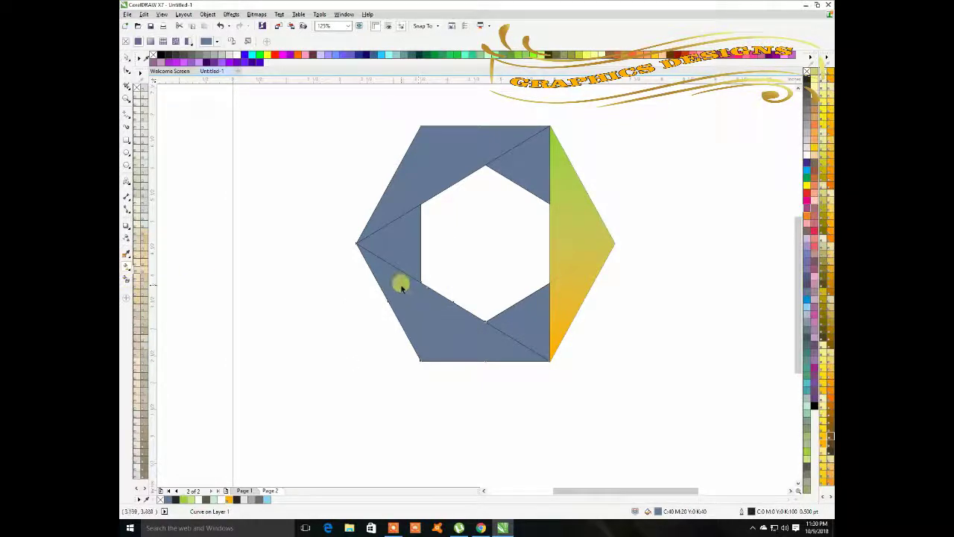
pyautogui.moveTo(519, 364); pyautogui.dragTo(565, 397)
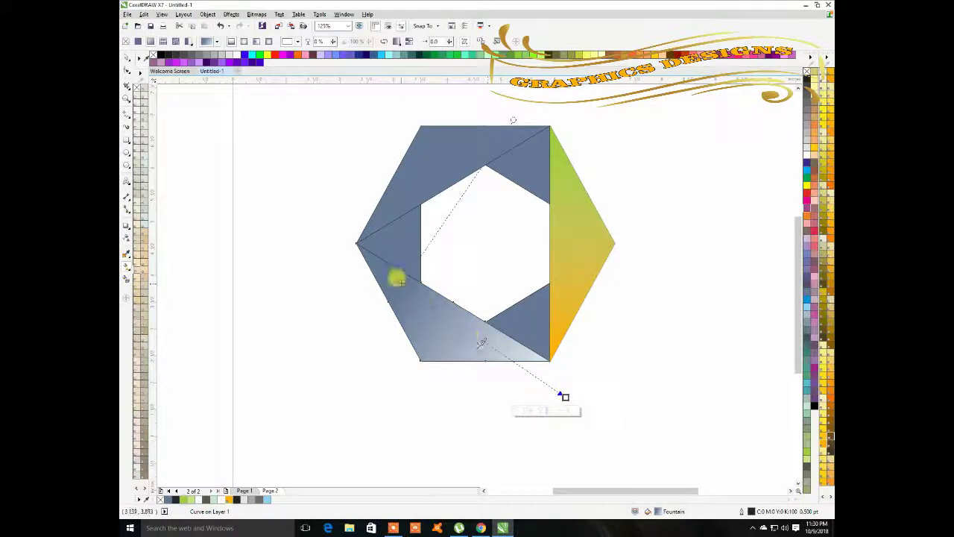
pyautogui.click(375, 269)
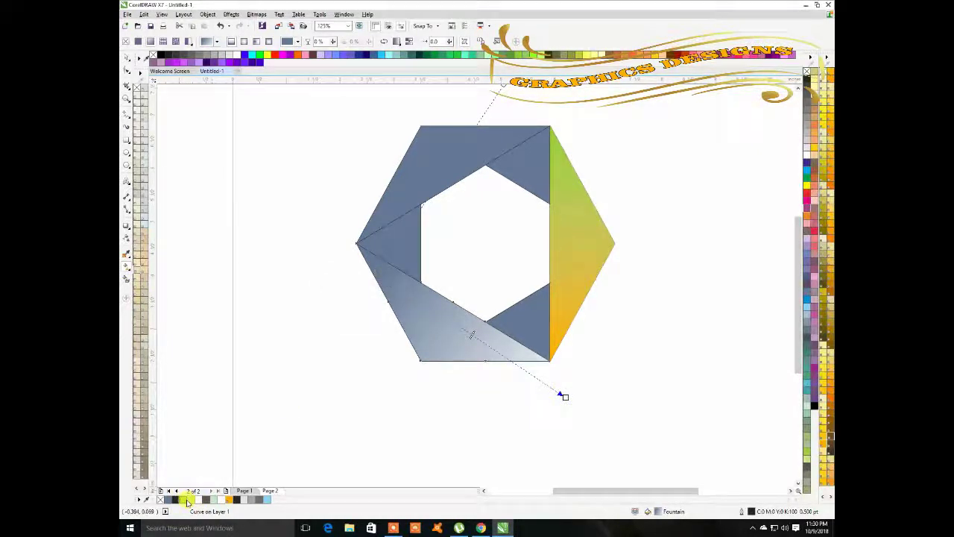
# - Colour the bottom shape's gradient orange at the start and green at the end, and shift both end points up and to the left
pyautogui.click(185, 499)
pyautogui.click(561, 395)
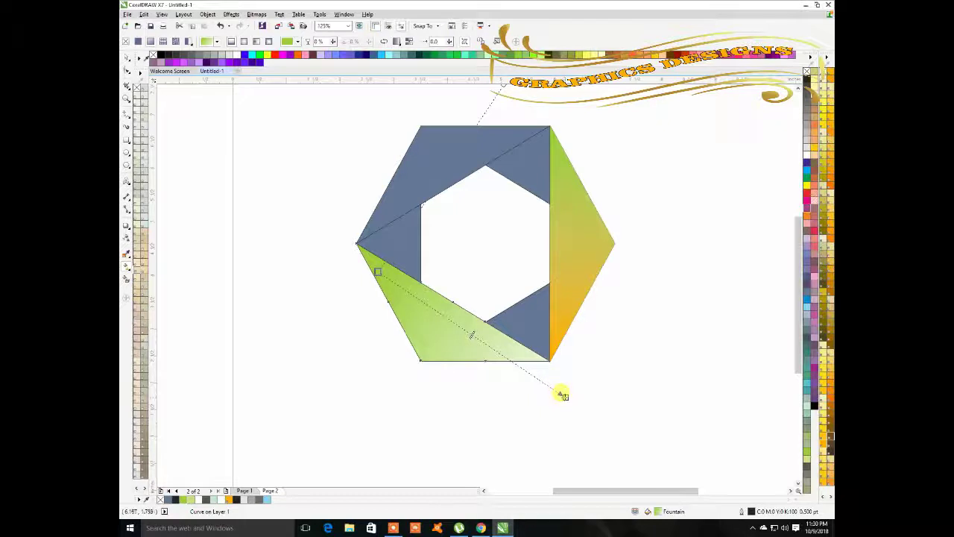
pyautogui.click(378, 271)
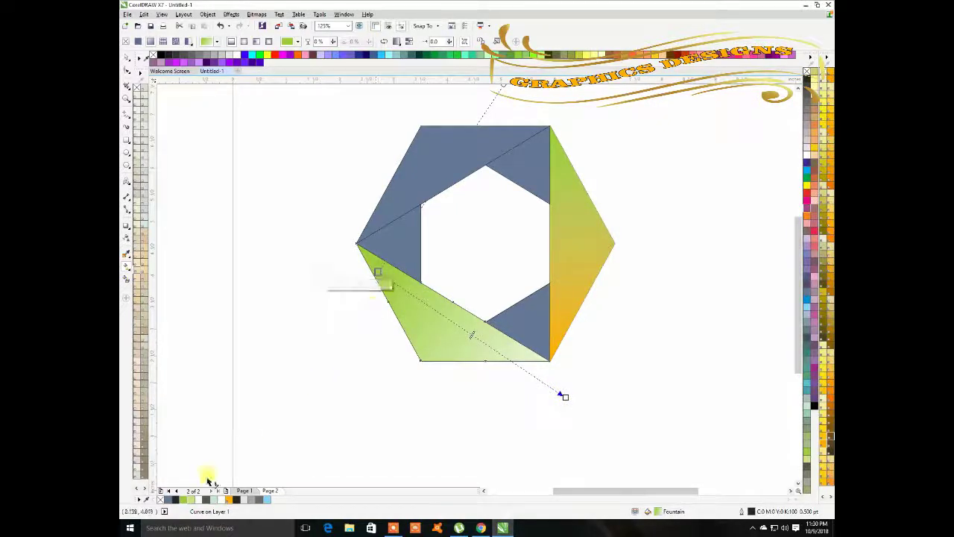
pyautogui.click(227, 500)
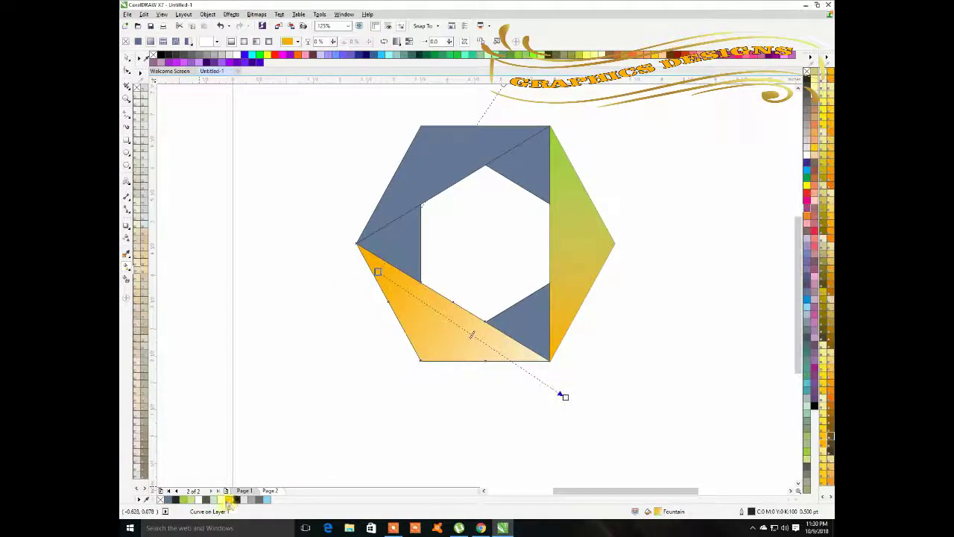
pyautogui.click(561, 395)
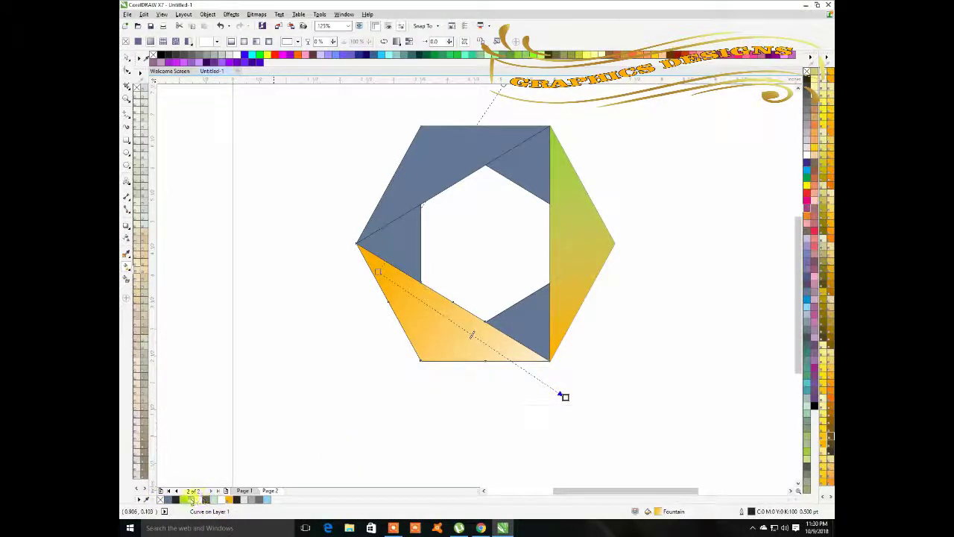
pyautogui.click(186, 501)
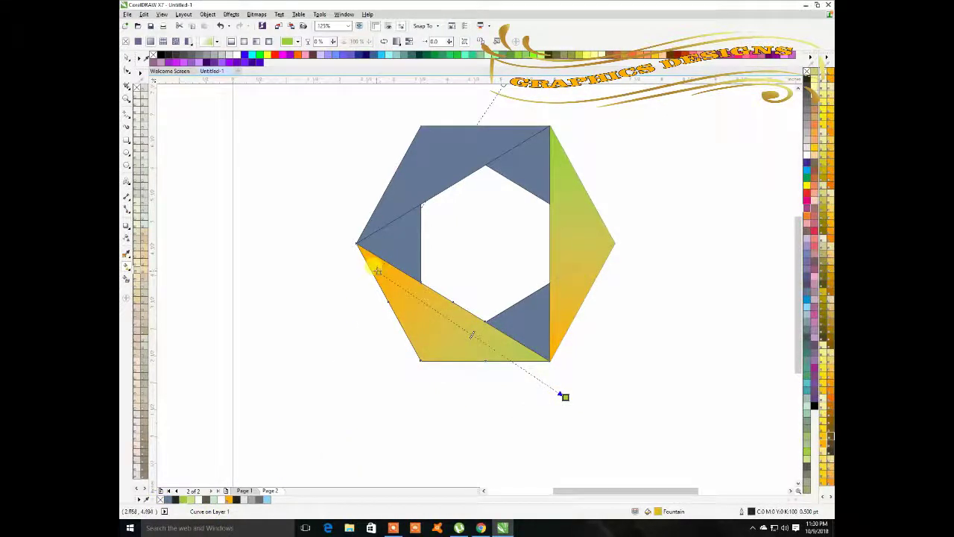
pyautogui.moveTo(375, 266); pyautogui.dragTo(341, 242)
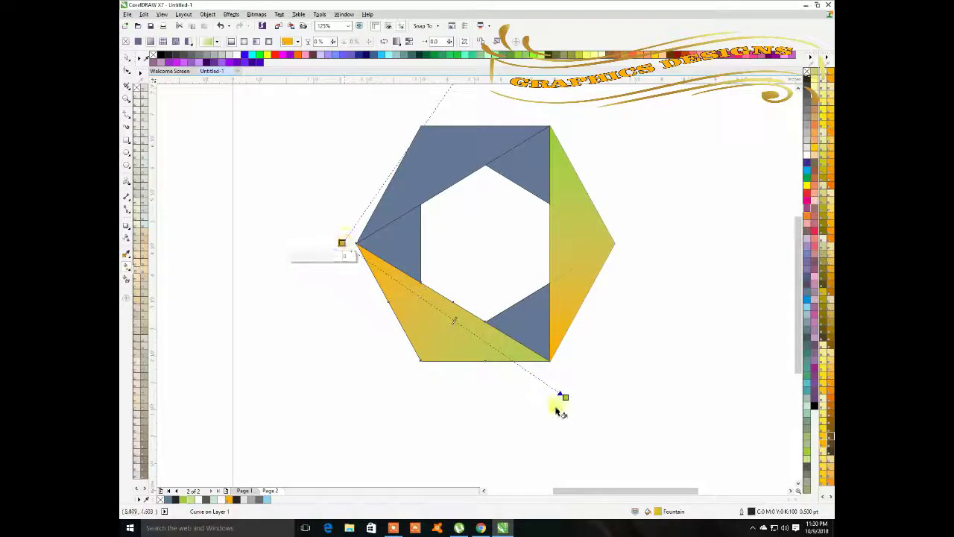
pyautogui.moveTo(564, 394); pyautogui.dragTo(528, 373)
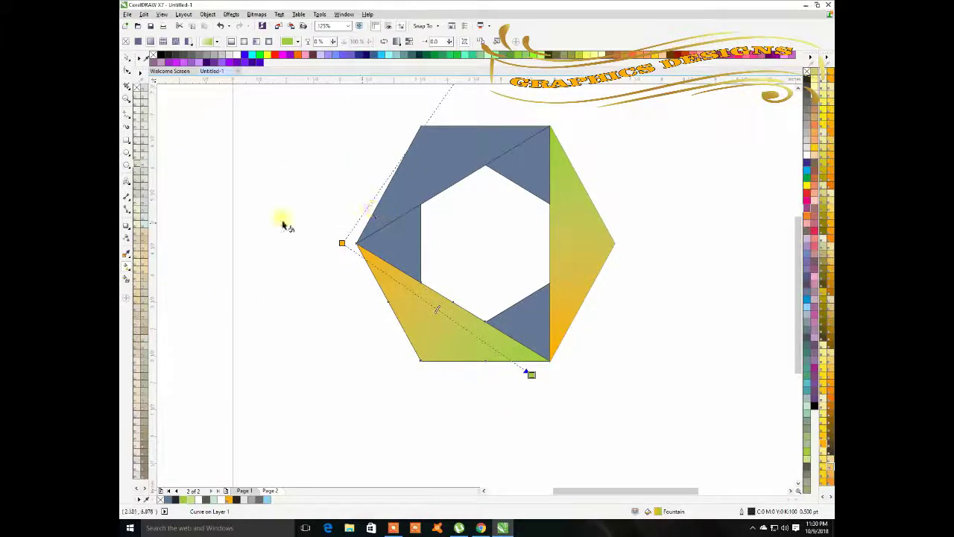
# - Apply a linear fountain fill to the welded top shape, running diagonally from near its left corner up to its top edge
pyautogui.click(129, 60)
pyautogui.click(423, 139)
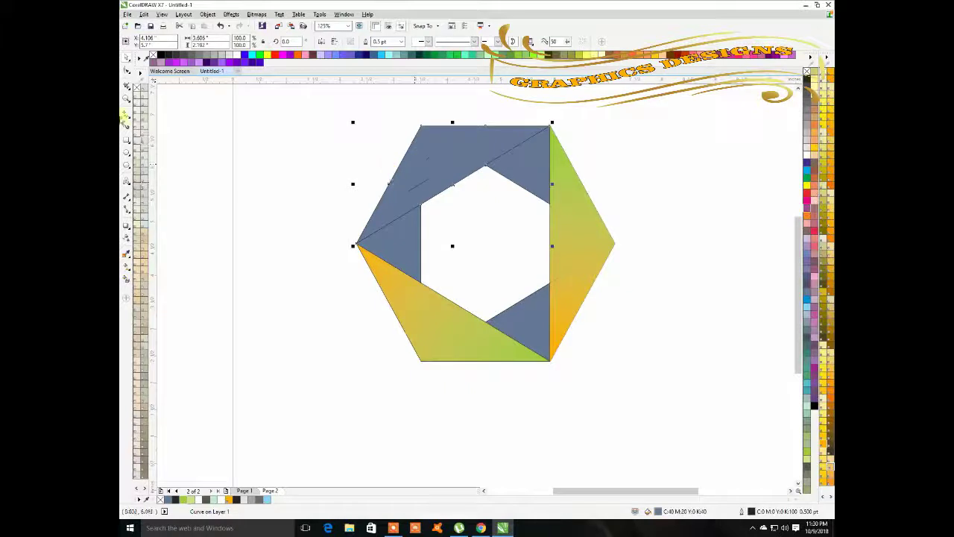
pyautogui.click(127, 254)
pyautogui.moveTo(329, 228); pyautogui.dragTo(498, 119)
pyautogui.moveTo(328, 225); pyautogui.dragTo(347, 217)
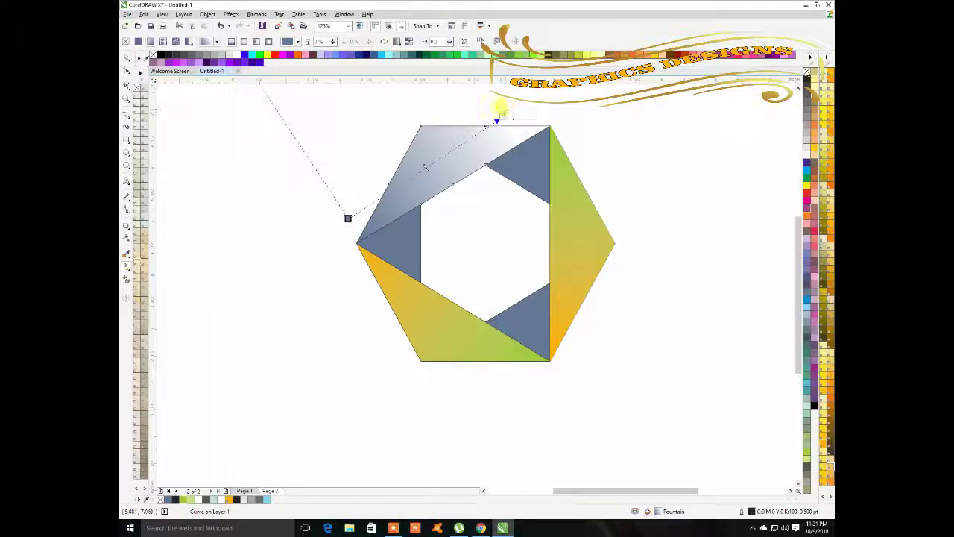
# - Colour the top shape's gradient green at the start and orange at the end, and shift both end points slightly toward the upper right
pyautogui.click(502, 116)
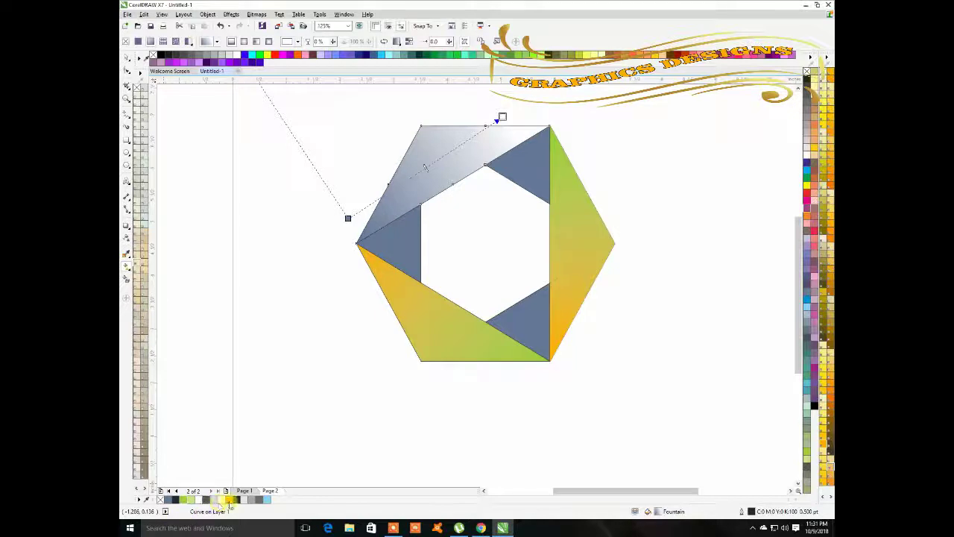
pyautogui.click(230, 504)
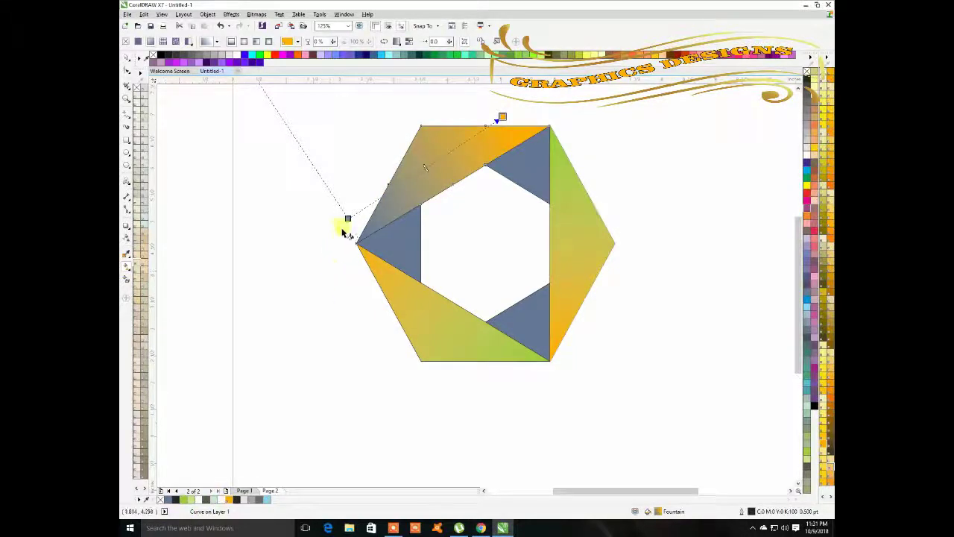
pyautogui.click(347, 217)
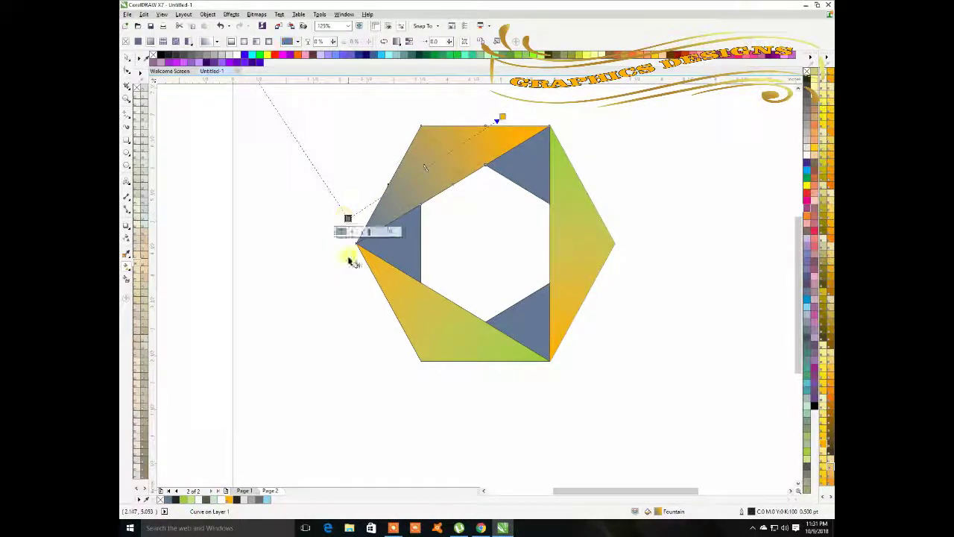
pyautogui.click(185, 501)
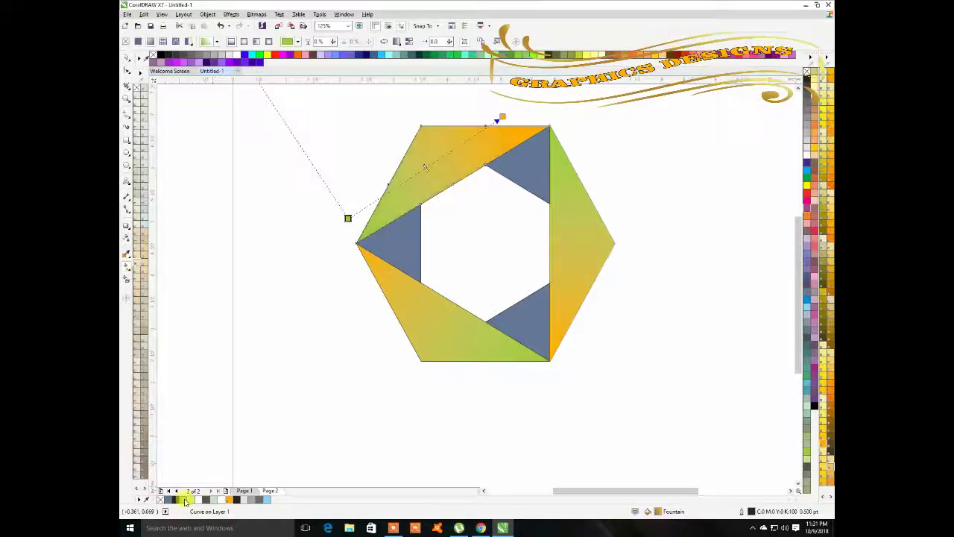
pyautogui.moveTo(348, 217); pyautogui.dragTo(356, 212)
pyautogui.moveTo(502, 116); pyautogui.dragTo(516, 108)
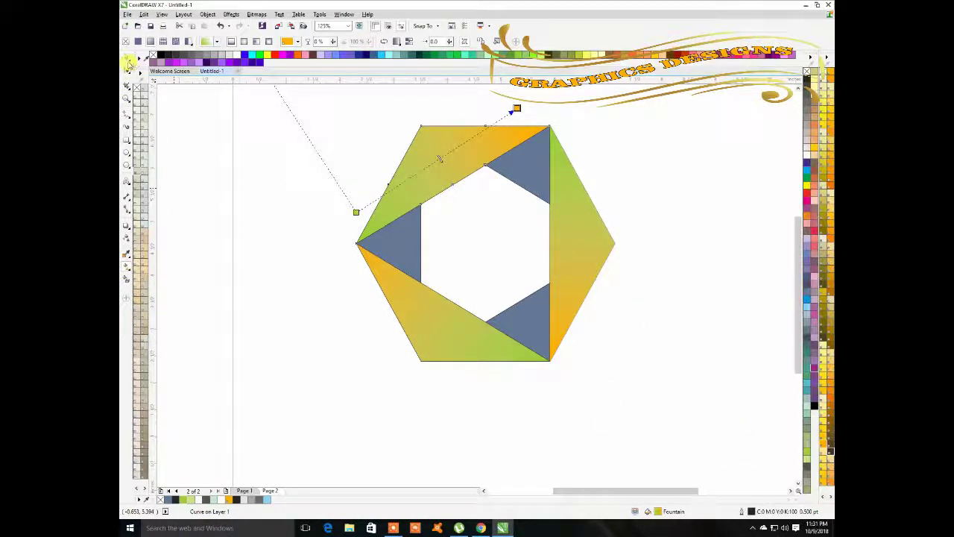
# - Fill the three inner star-point triangles with Chartreuse
pyautogui.click(128, 62)
pyautogui.click(534, 195)
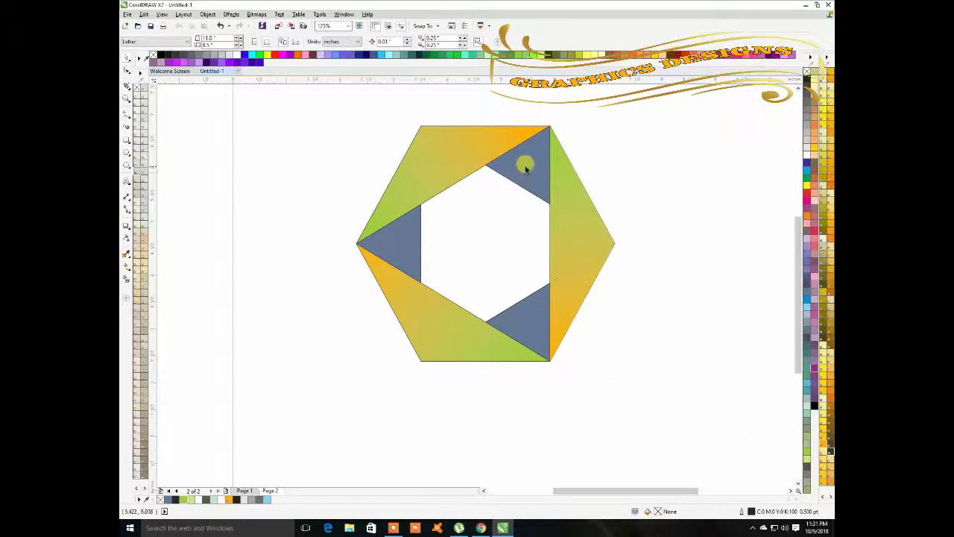
pyautogui.click(526, 170)
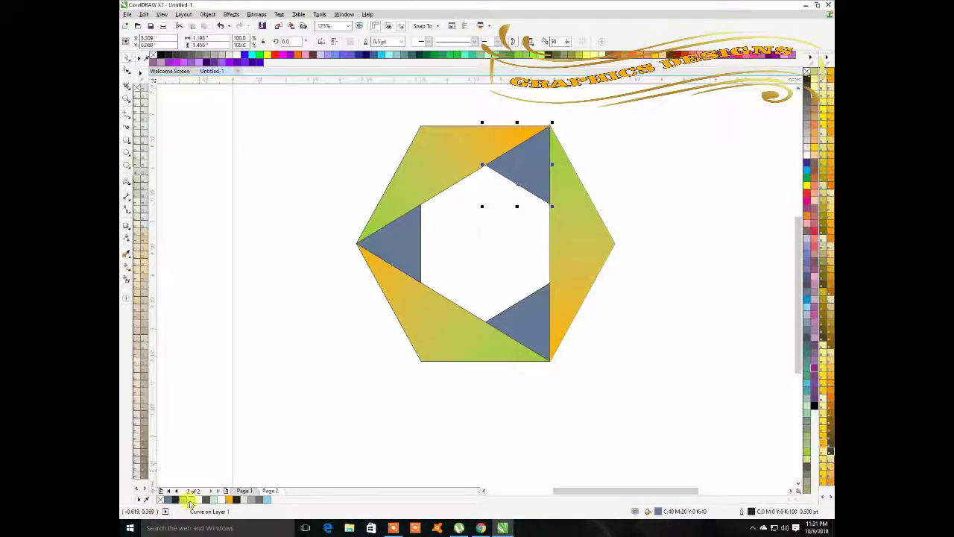
pyautogui.click(186, 500)
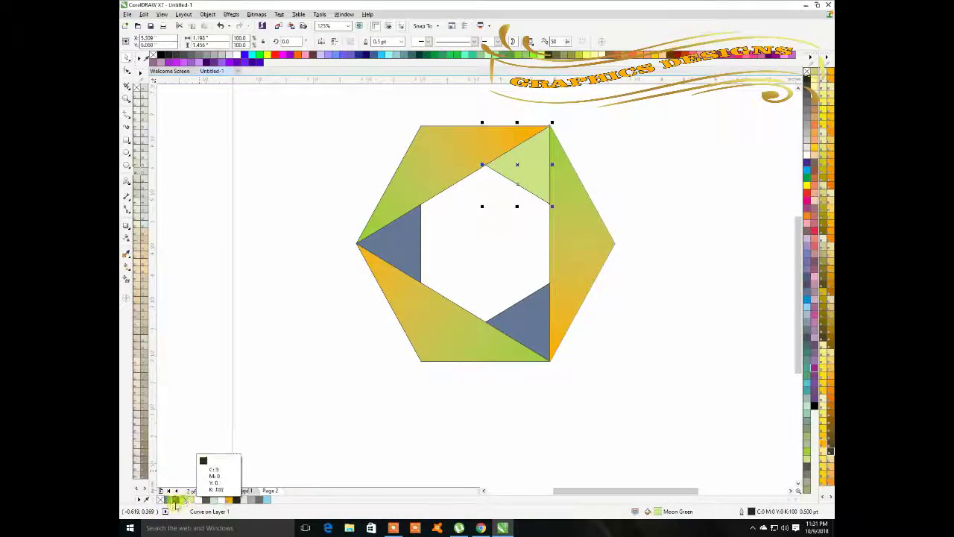
pyautogui.click(173, 500)
pyautogui.click(406, 249)
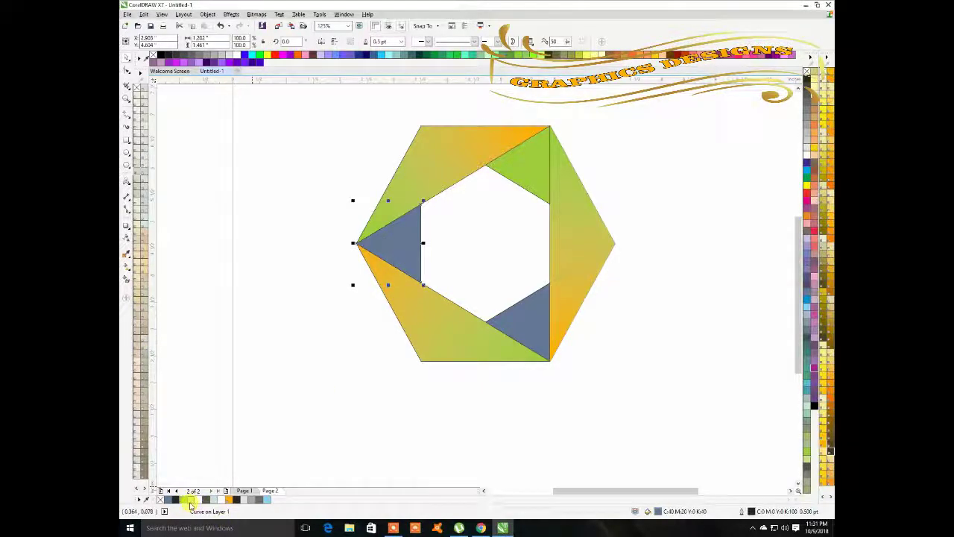
pyautogui.click(191, 499)
pyautogui.click(517, 322)
pyautogui.click(190, 499)
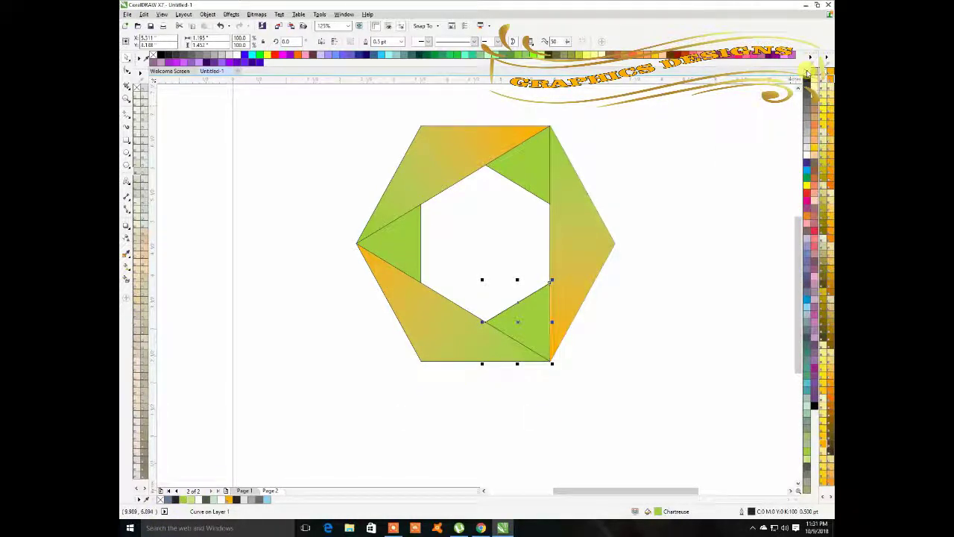
pyautogui.click(677, 254)
# - Remove the outlines from the bottom gradient shape, the upper-right inner triangle and the top gradient shape
pyautogui.click(434, 335)
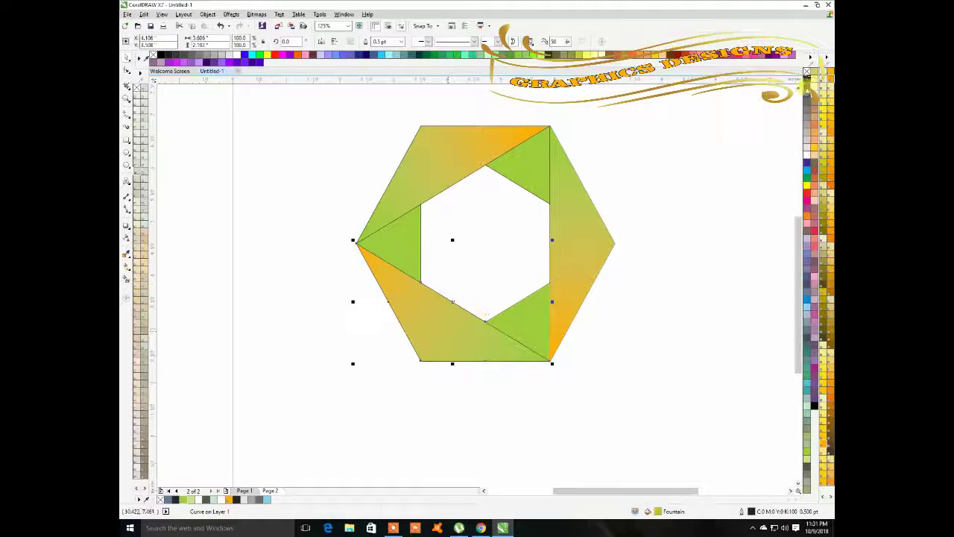
pyautogui.rightClick(806, 73)
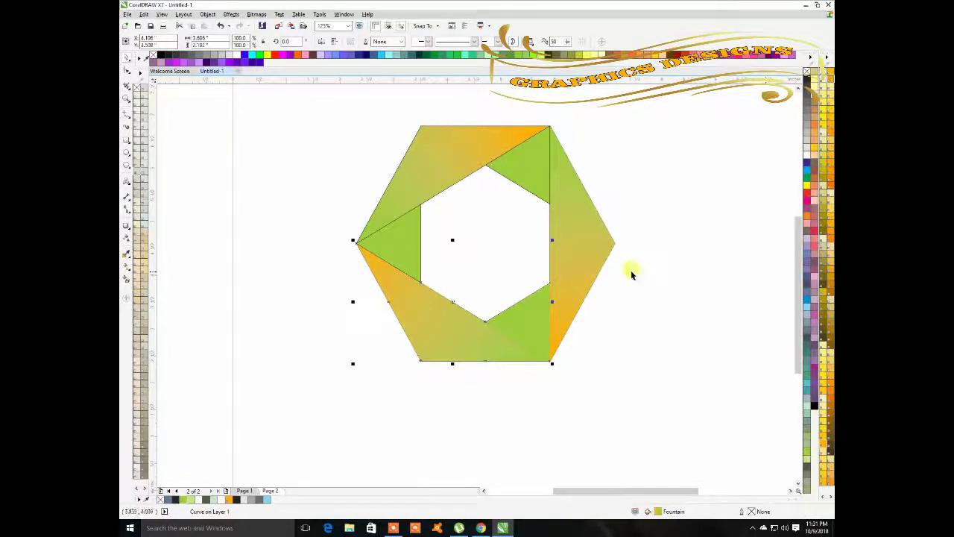
pyautogui.click(524, 170)
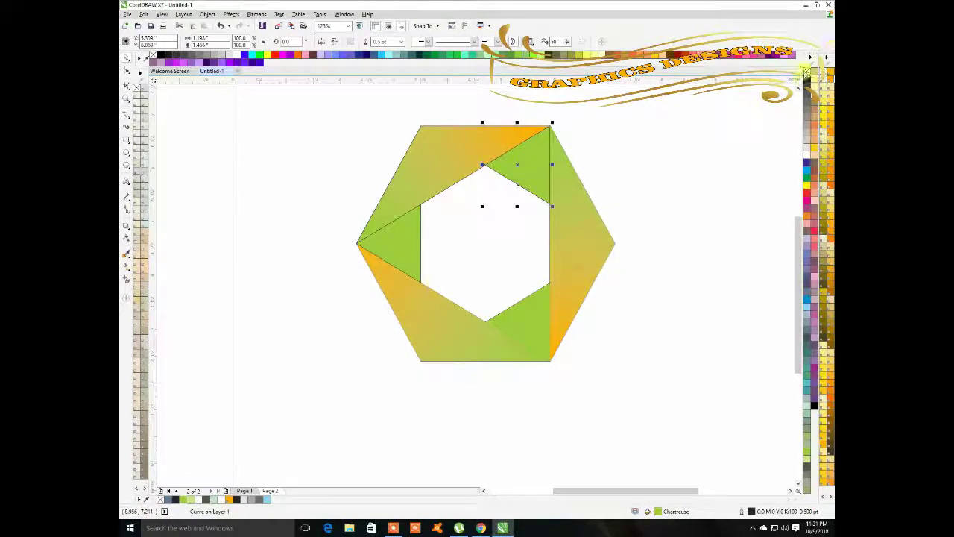
pyautogui.rightClick(806, 73)
pyautogui.click(419, 174)
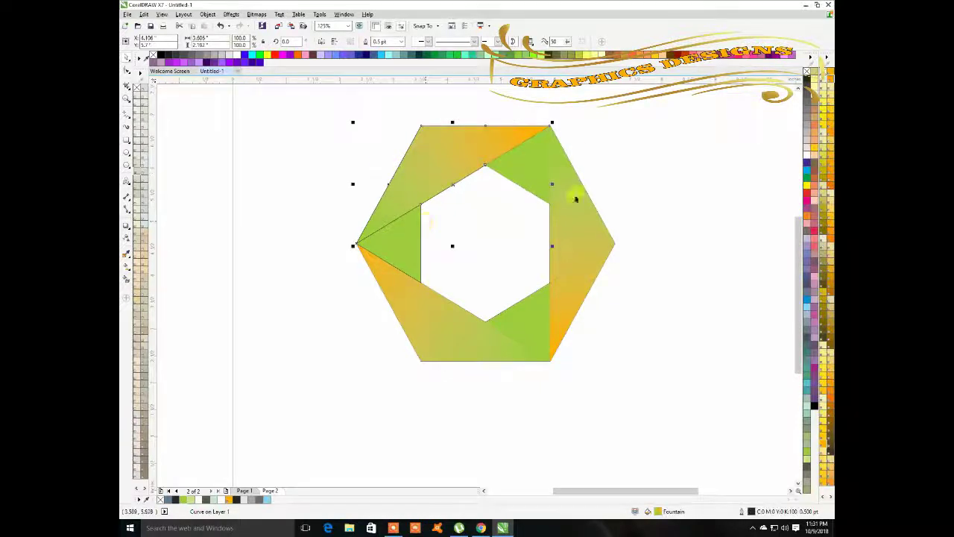
pyautogui.rightClick(806, 72)
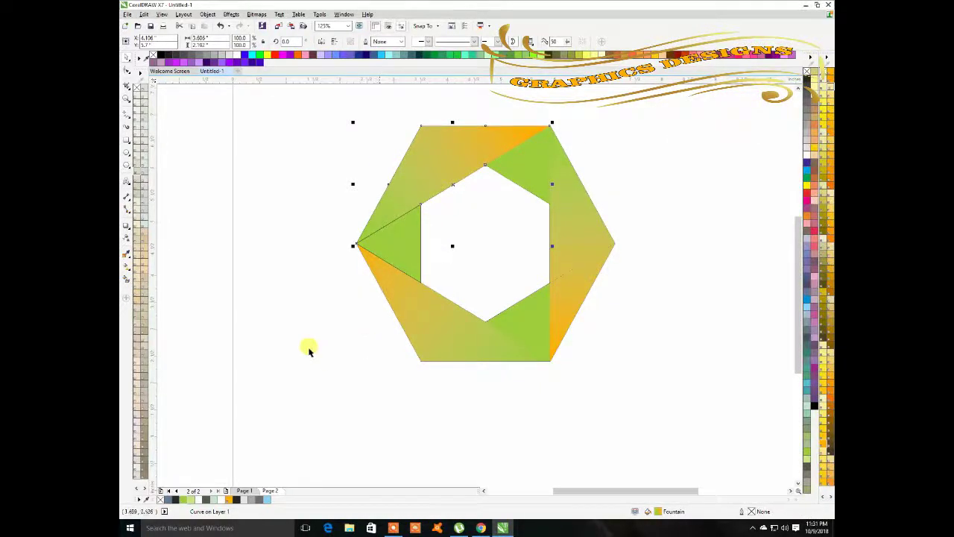
# - Select the whole hexagon design and remove the outlines from all its objects
pyautogui.click(336, 159)
pyautogui.moveTo(311, 106); pyautogui.dragTo(699, 402)
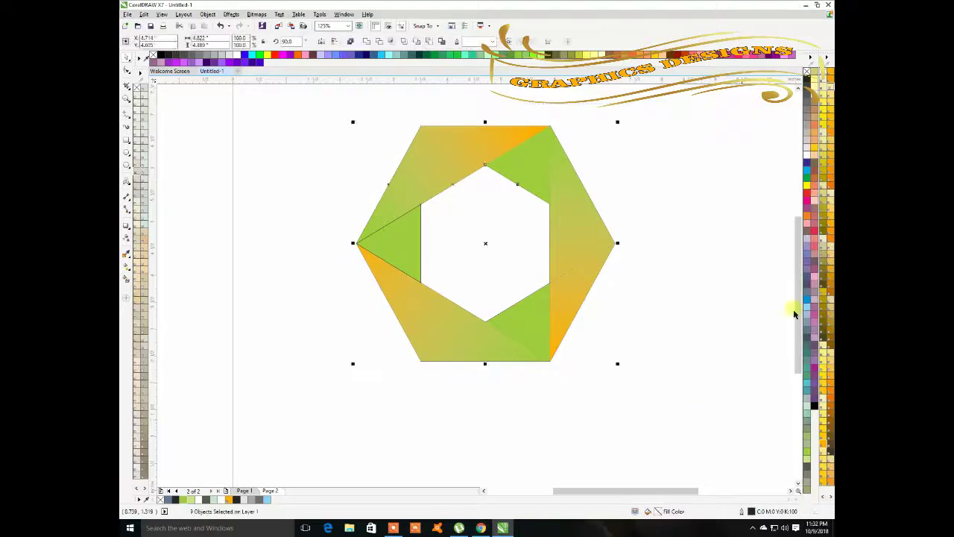
pyautogui.rightClick(806, 72)
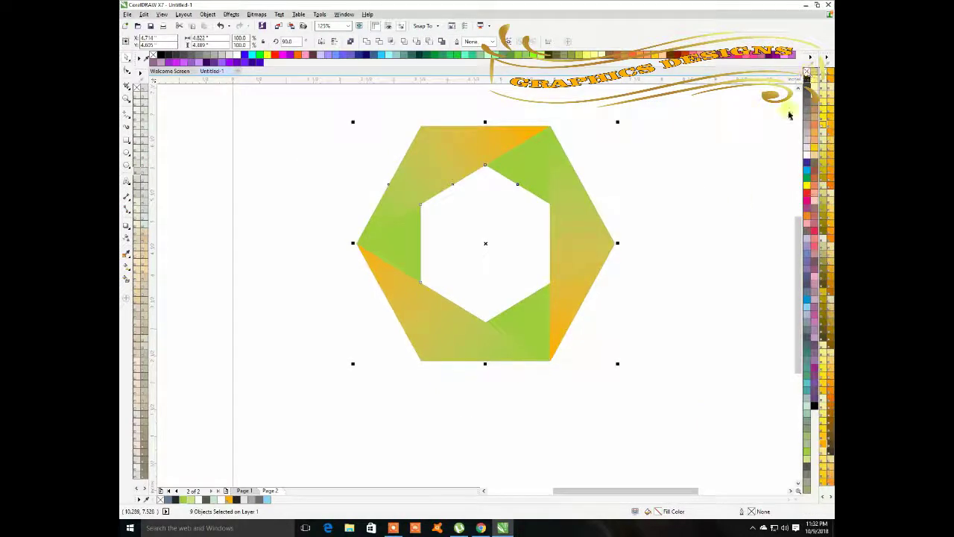
pyautogui.click(706, 385)
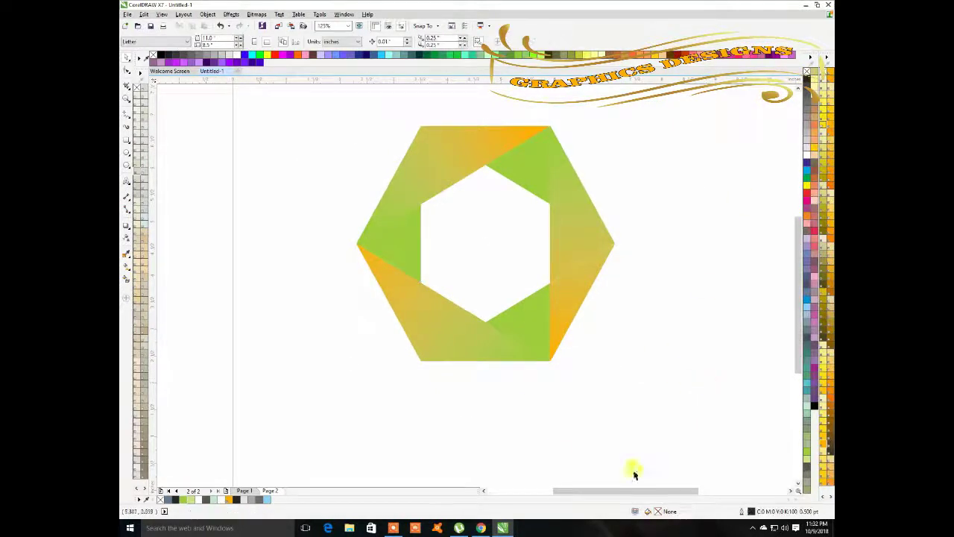
pyautogui.click(753, 528)
pyautogui.click(732, 495)
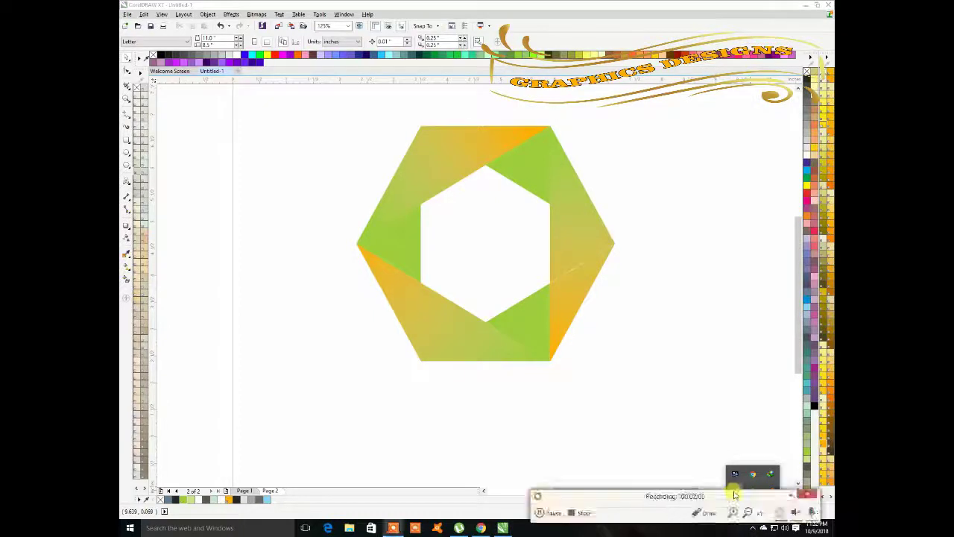
pyautogui.click(541, 513)
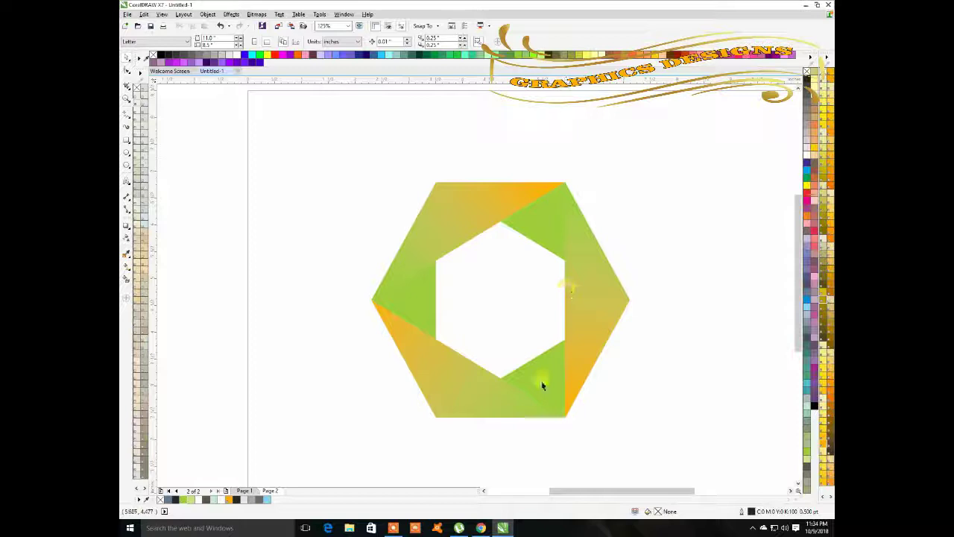
# - Select all the objects of the hexagon design and group them
pyautogui.moveTo(586, 490); pyautogui.dragTo(598, 490)
pyautogui.moveTo(798, 272); pyautogui.dragTo(798, 290)
pyautogui.moveTo(261, 116); pyautogui.dragTo(606, 409)
pyautogui.click(607, 410)
pyautogui.moveTo(287, 117); pyautogui.dragTo(644, 395)
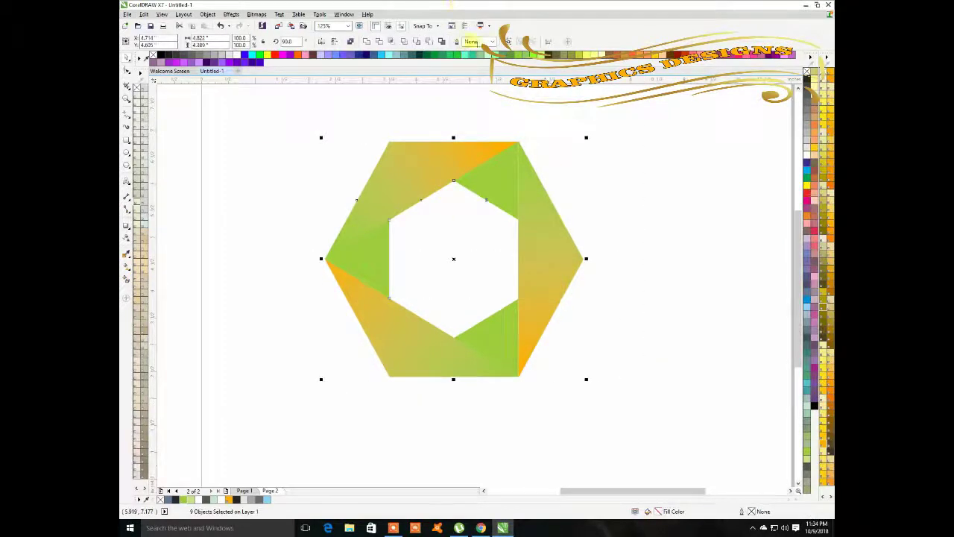
pyautogui.hotkey('ctrl', 'g')
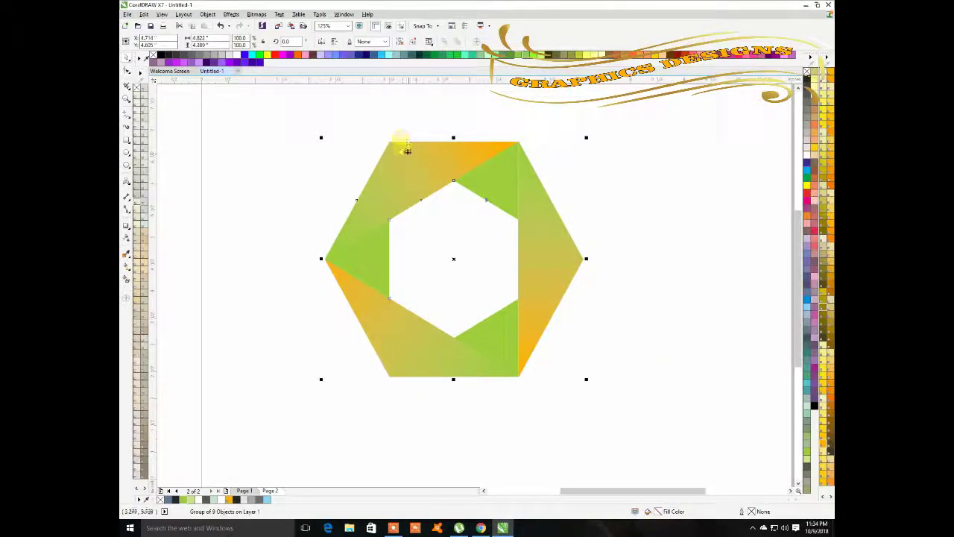
pyautogui.hotkey('ctrl', 'z')
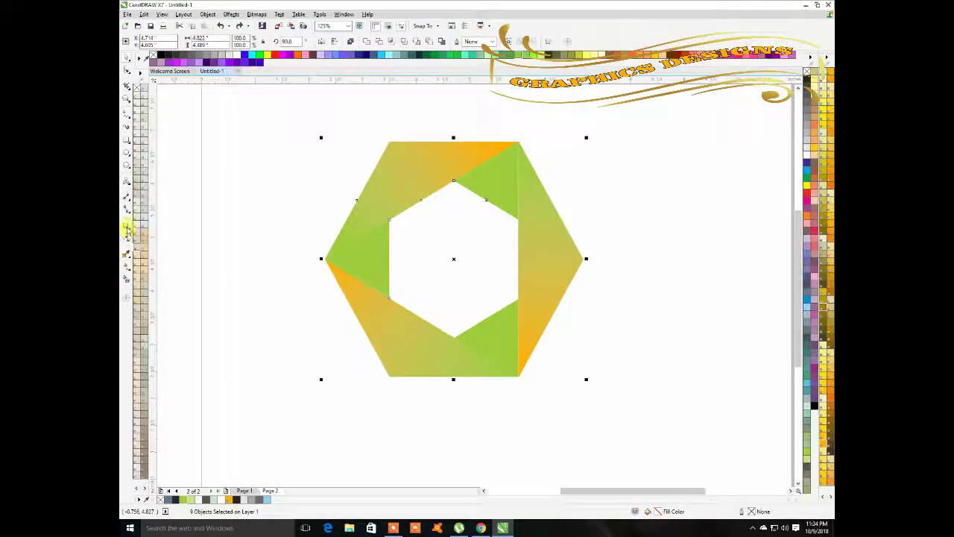
pyautogui.hotkey('ctrl', 'g')
# - Add a drop shadow to the hexagon group, offset slightly toward the lower right, with opacity 50 and feathering 6
pyautogui.click(126, 225)
pyautogui.moveTo(490, 281); pyautogui.dragTo(586, 310)
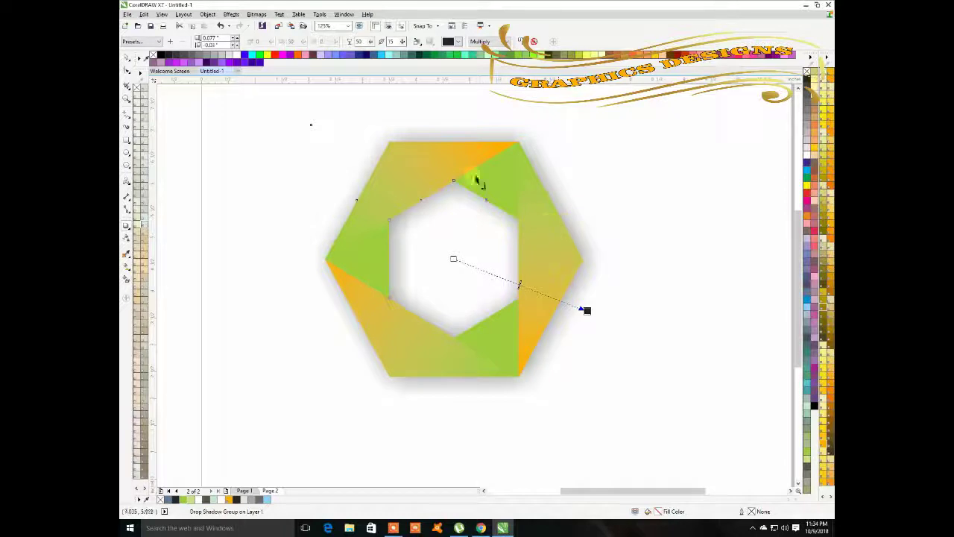
pyautogui.moveTo(400, 41); pyautogui.dragTo(400, 57)
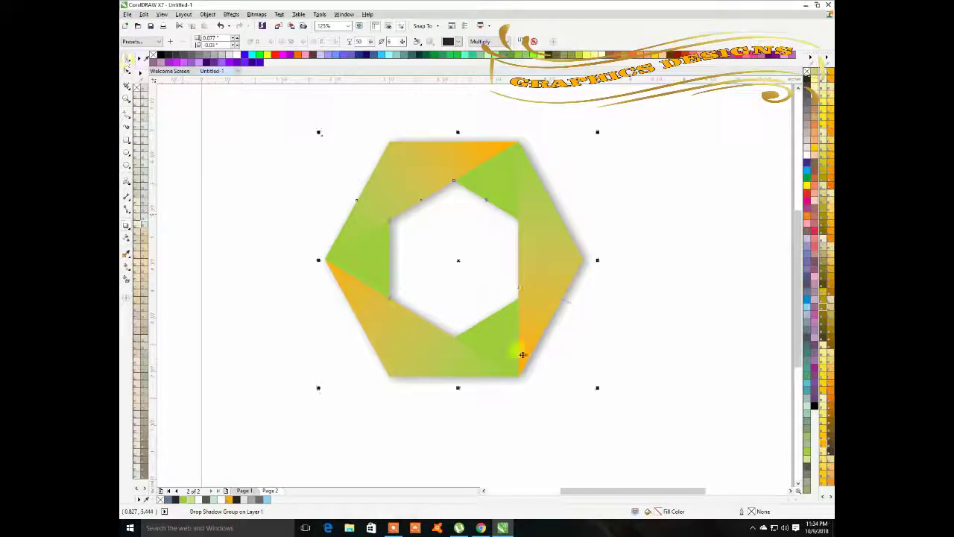
# - Duplicate the shadowed hexagon to its right, scale the copy to about 60%, and place it beside the original inside the page
pyautogui.scroll(-2, 678, 386)
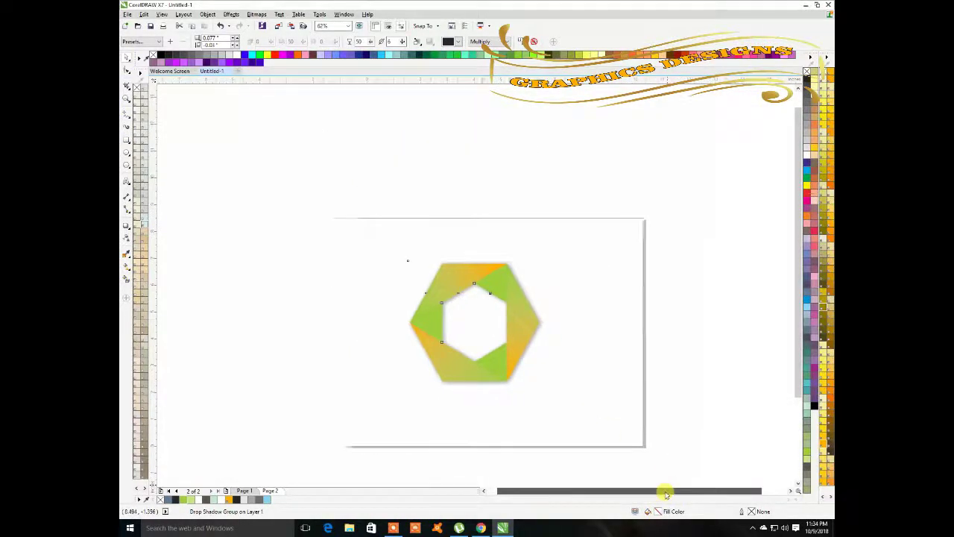
pyautogui.moveTo(666, 493); pyautogui.dragTo(677, 494)
pyautogui.moveTo(801, 313); pyautogui.dragTo(803, 350)
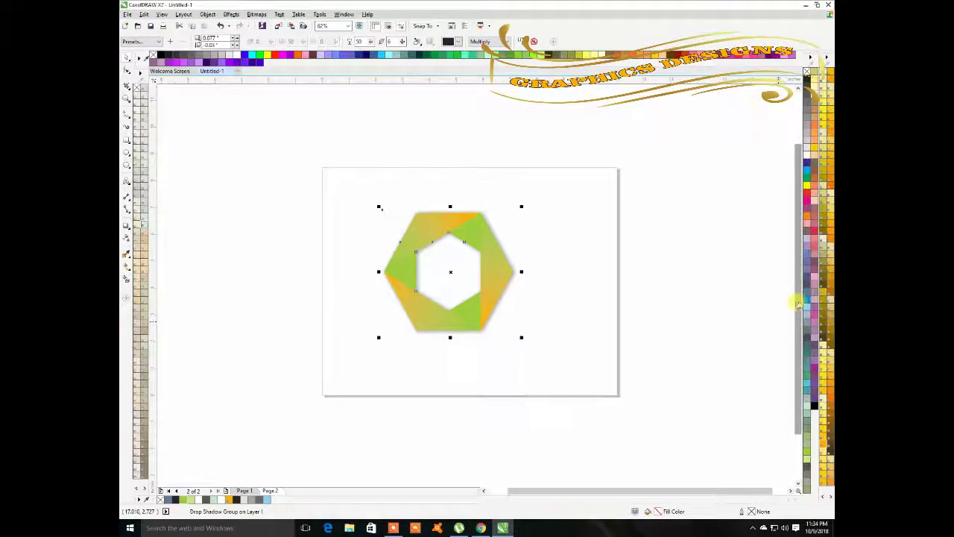
pyautogui.moveTo(798, 304); pyautogui.dragTo(797, 333)
pyautogui.click(446, 232)
pyautogui.moveTo(446, 233); pyautogui.dragTo(592, 237)
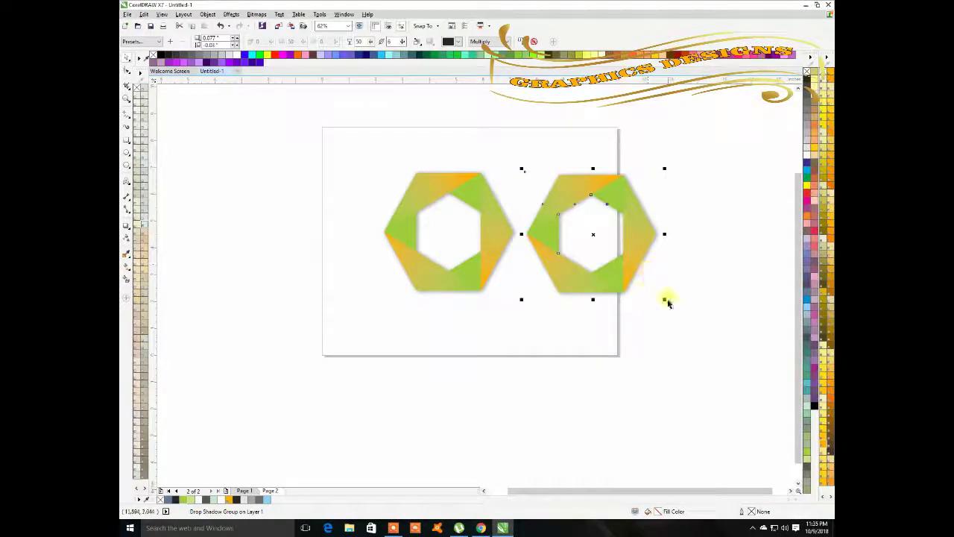
pyautogui.moveTo(664, 299); pyautogui.dragTo(638, 273)
pyautogui.moveTo(599, 236); pyautogui.dragTo(571, 252)
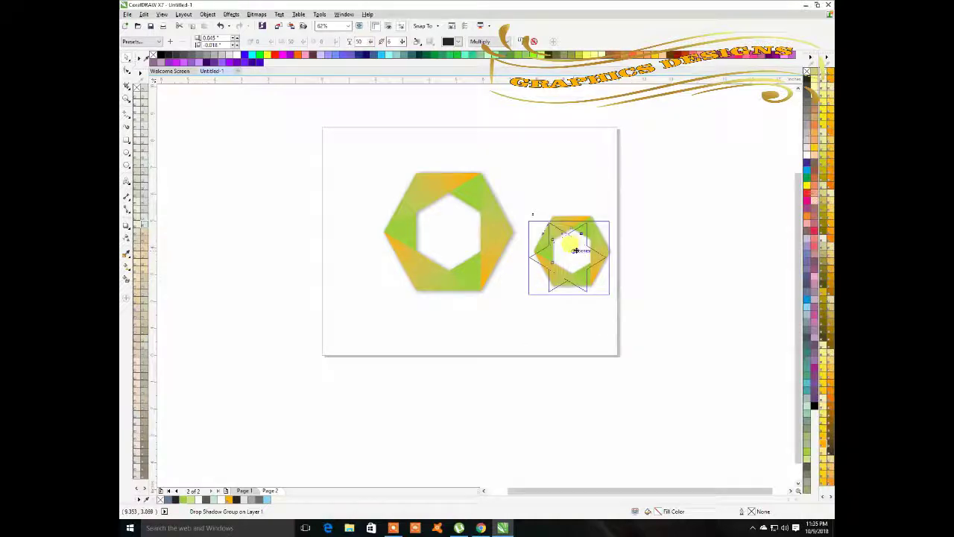
pyautogui.click(624, 362)
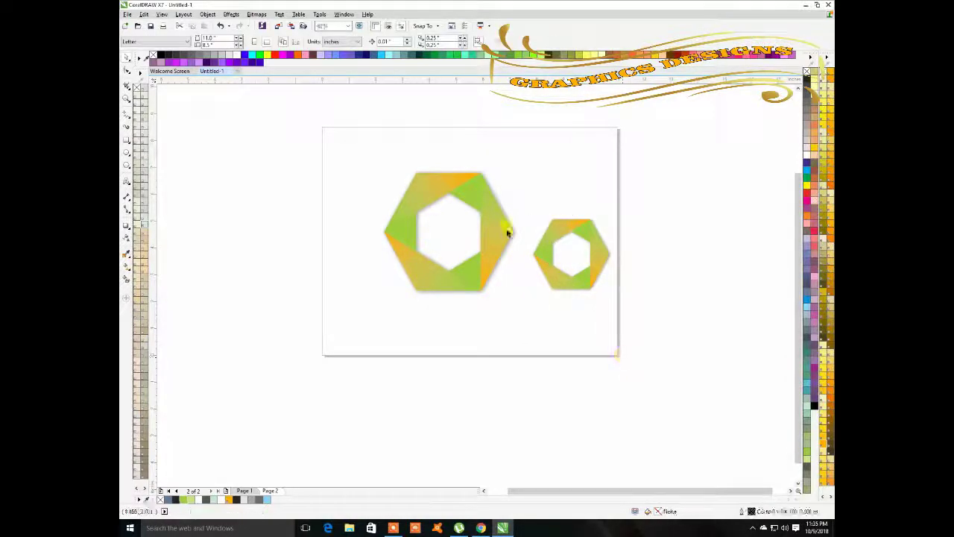
# - Select both hexagons and move them together slightly toward the page's upper left
pyautogui.moveTo(349, 143); pyautogui.dragTo(677, 329)
pyautogui.moveTo(511, 230); pyautogui.dragTo(480, 214)
pyautogui.click(485, 218)
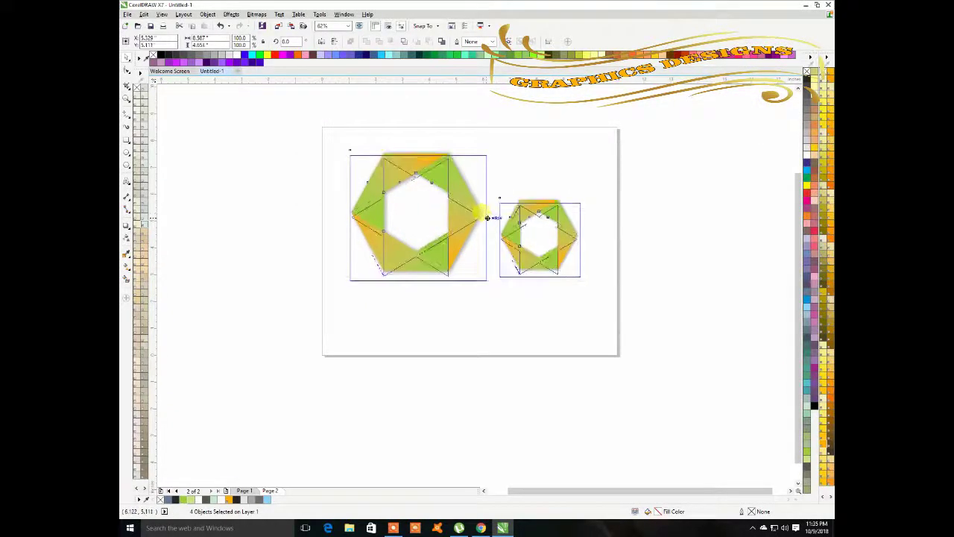
pyautogui.moveTo(481, 215)
pyautogui.mouseDown()
pyautogui.moveTo(475, 220)
pyautogui.moveTo(482, 214)
pyautogui.mouseUp()
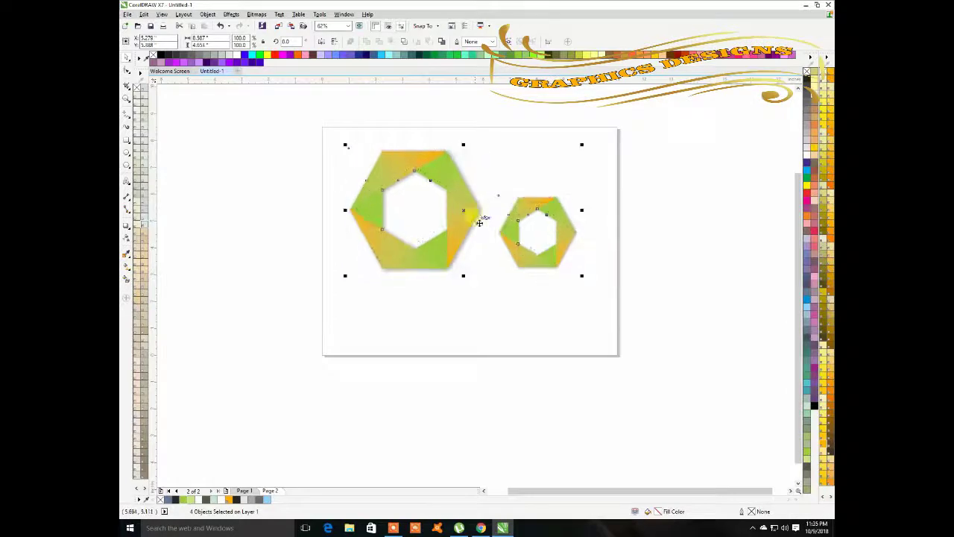
pyautogui.click(549, 317)
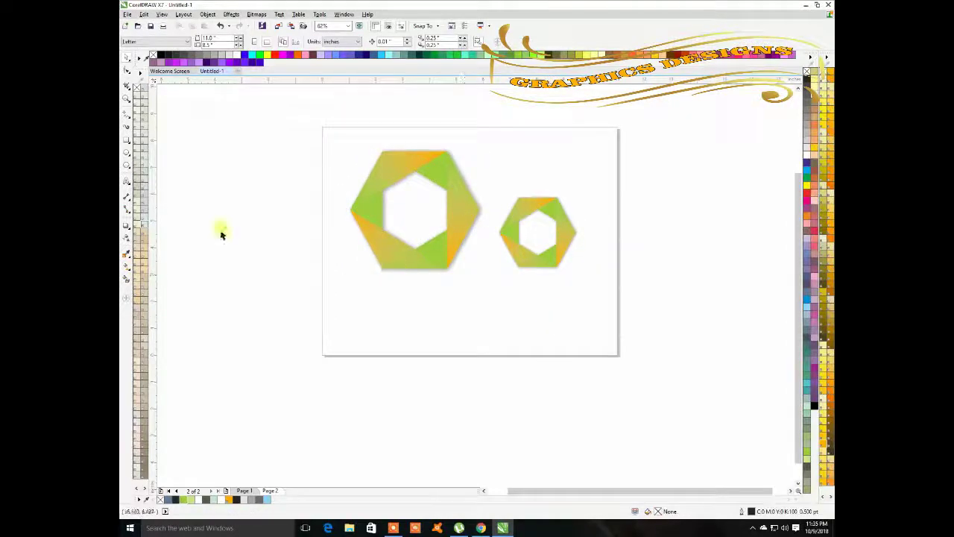
# - Add the artistic text "THANK YOU FOR WATCHING" in 24 pt Arial below the hexagons
pyautogui.click(126, 182)
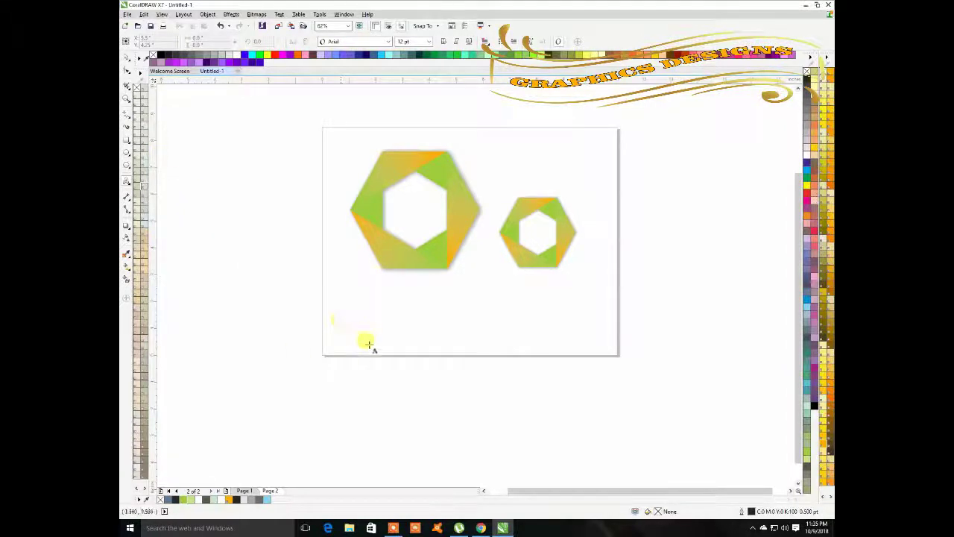
pyautogui.click(402, 440)
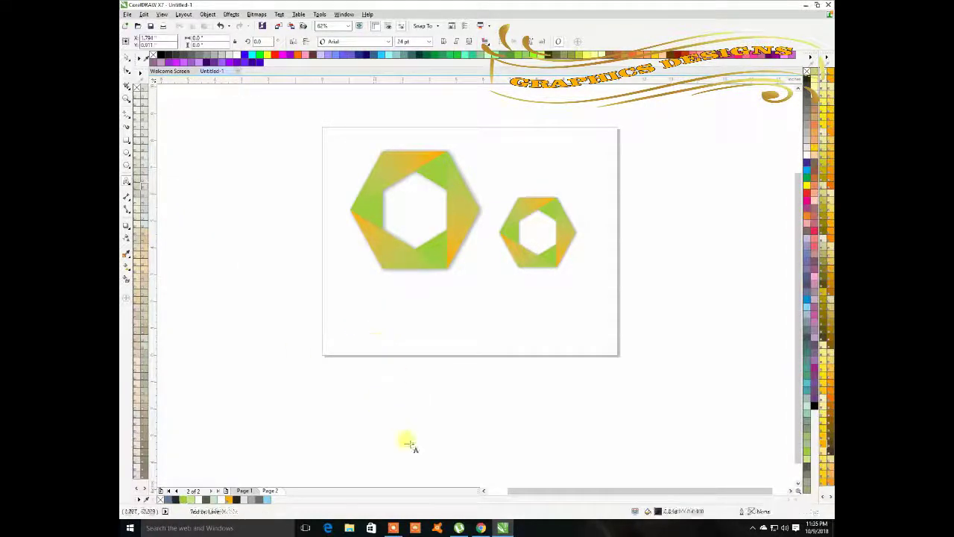
pyautogui.write('Tw')
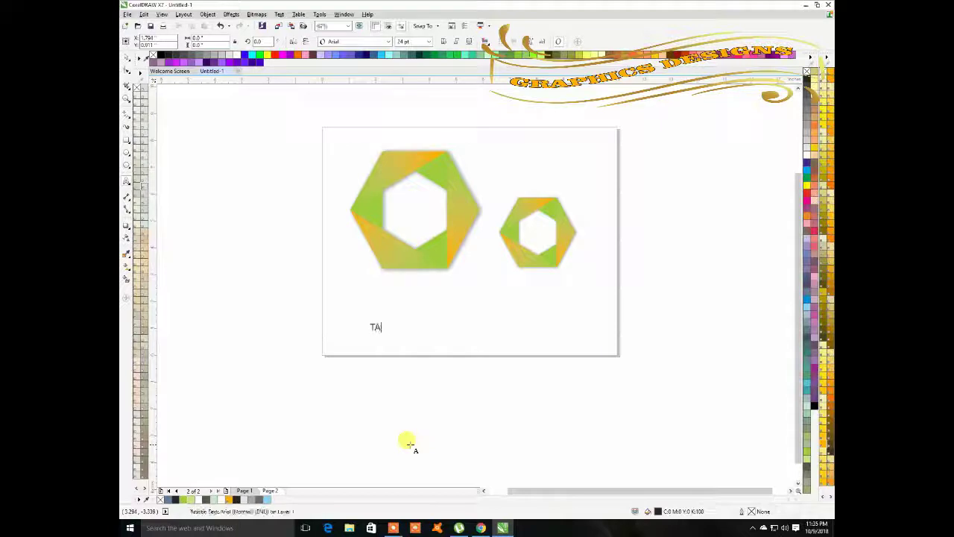
pyautogui.press('BackSpace')
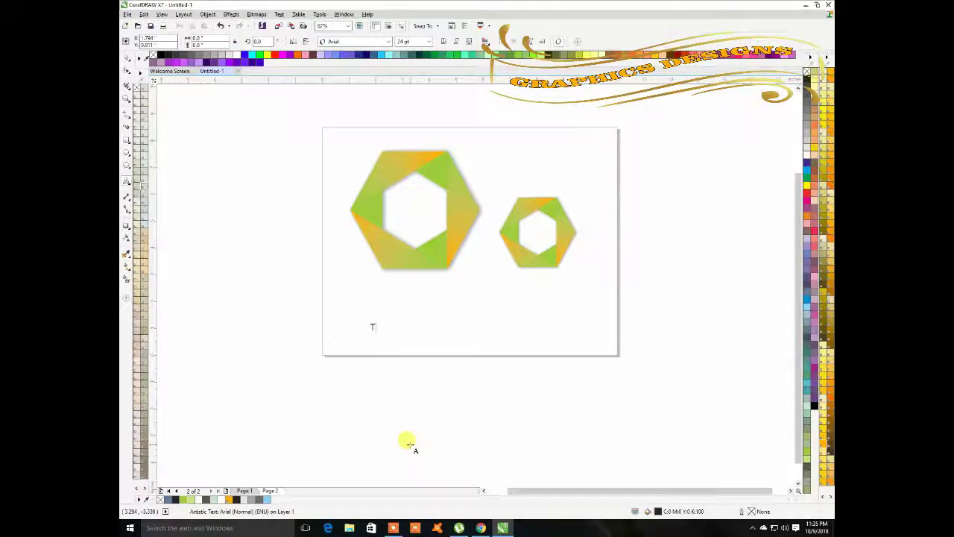
pyautogui.write('HANK YOU FOR WATCHING')
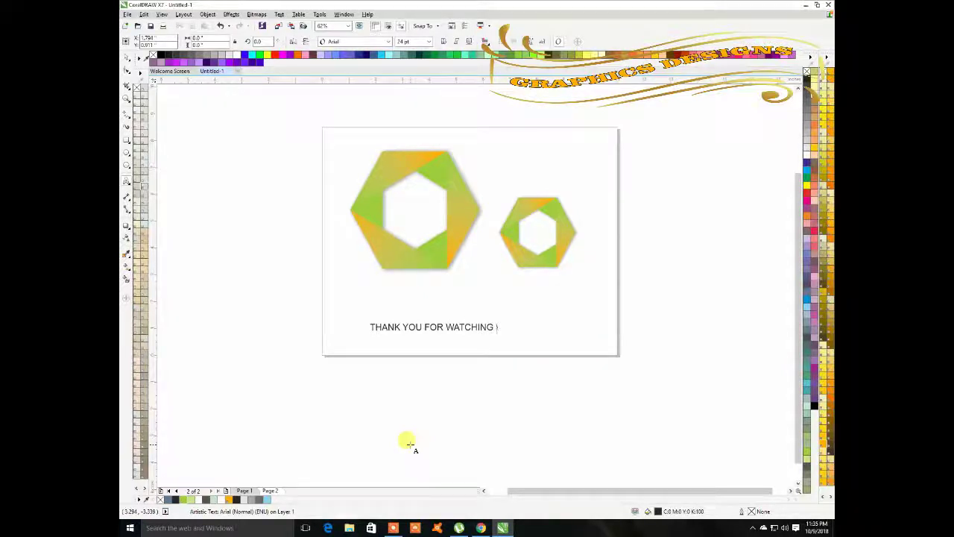
# - Add the lines "PLEASE SUBSCRIBE MY CHANNEL" and "LIKE AND SHARE." to the closing text
pyautogui.press('Return')
pyautogui.write('PLEASE SU')
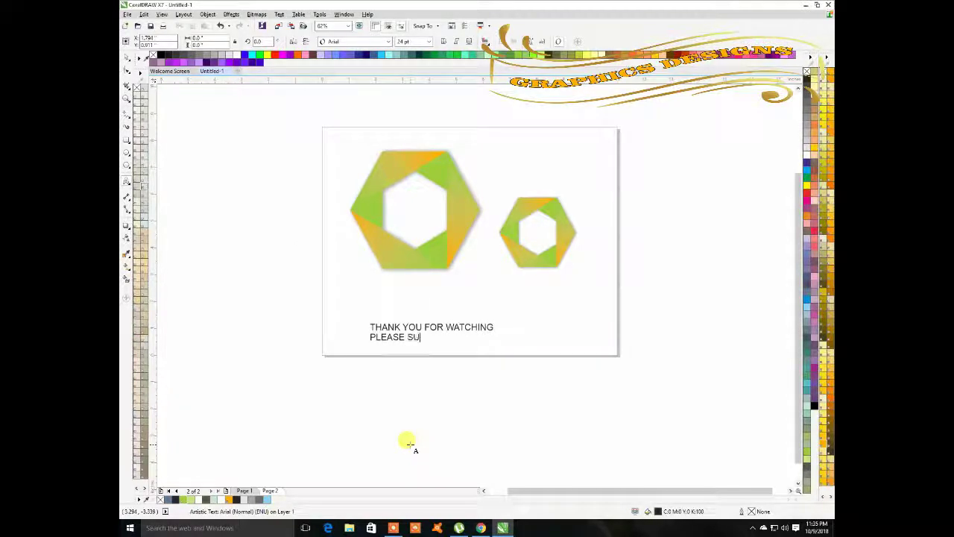
pyautogui.write('BSCRIBE MY')
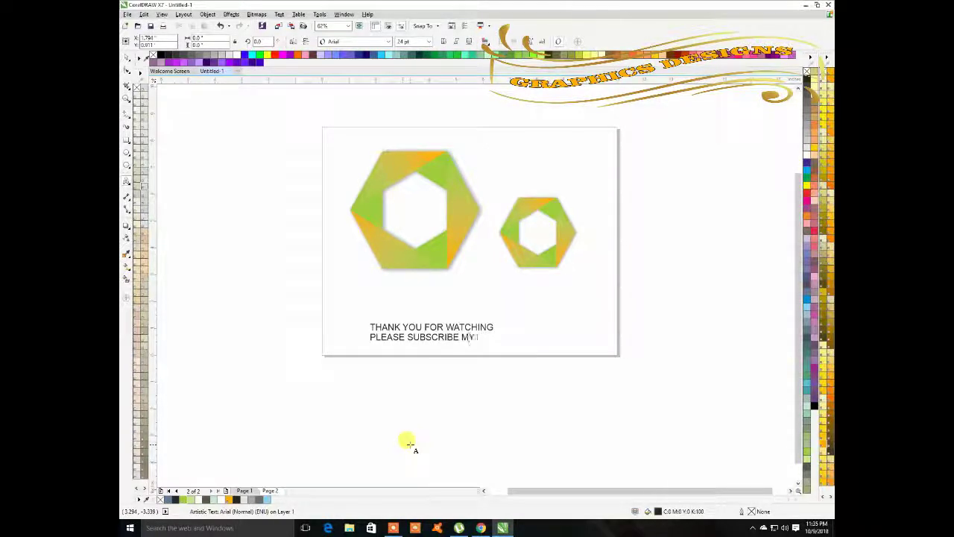
pyautogui.write(' CHANNEL')
pyautogui.press('Return')
pyautogui.write('Li')
pyautogui.write('KE AND ')
pyautogui.write('SHARE.')
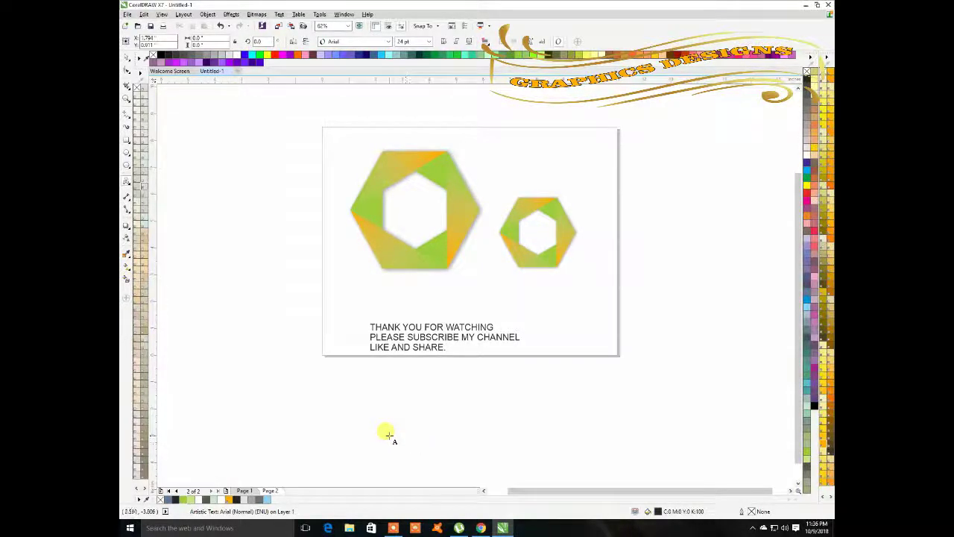
pyautogui.click(443, 343)
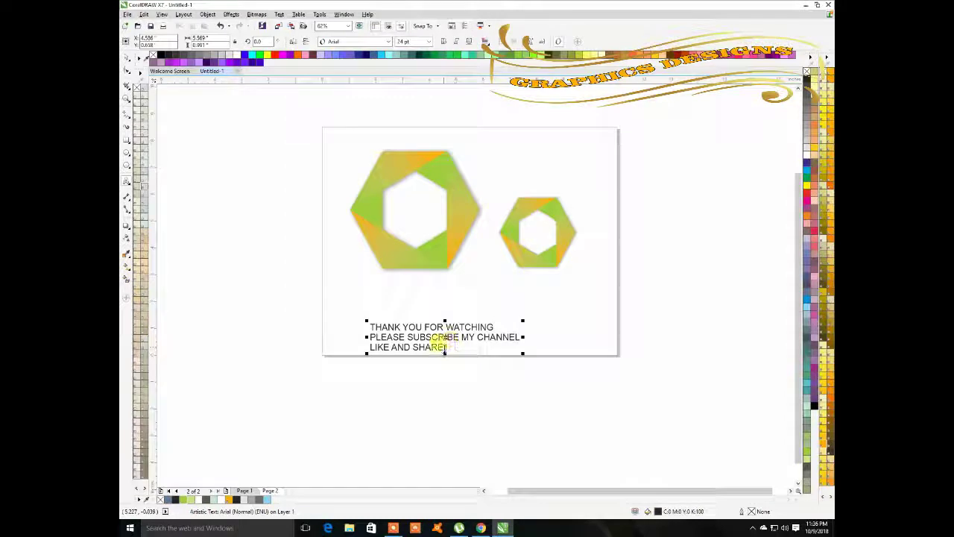
pyautogui.click(522, 357)
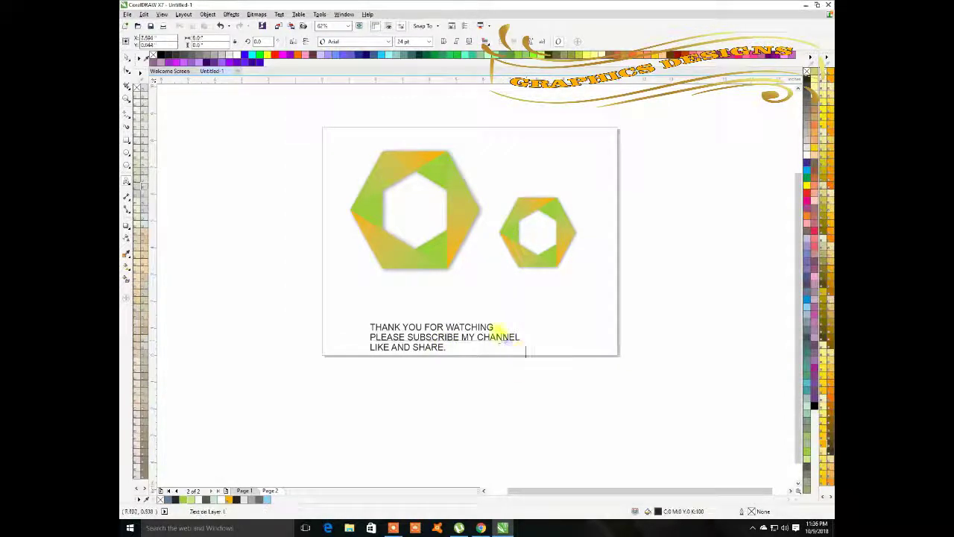
# - Colour the closing text red, enlarge it to about 43.6 pt, and move it up and left beneath the hexagons
pyautogui.click(127, 58)
pyautogui.moveTo(350, 292); pyautogui.dragTo(646, 428)
pyautogui.click(806, 196)
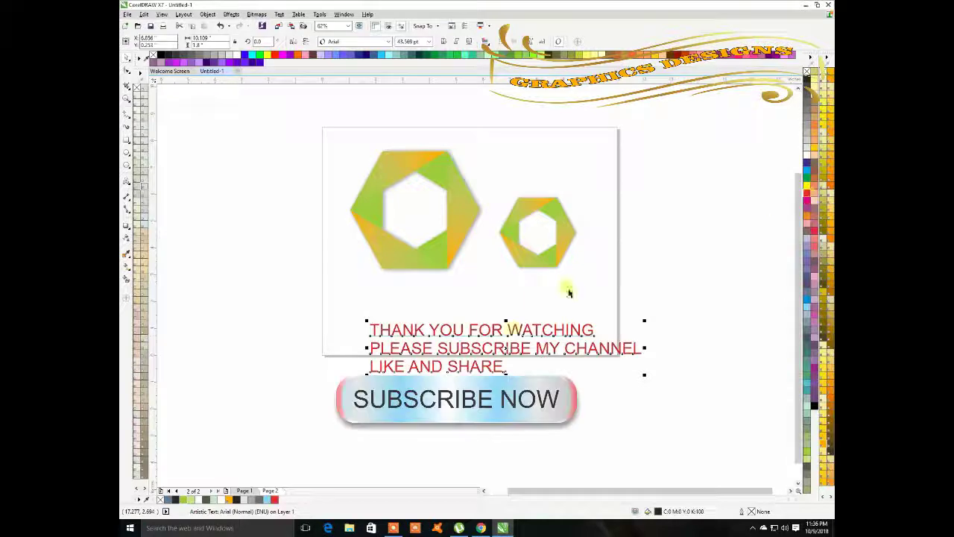
pyautogui.moveTo(507, 348); pyautogui.dragTo(481, 326)
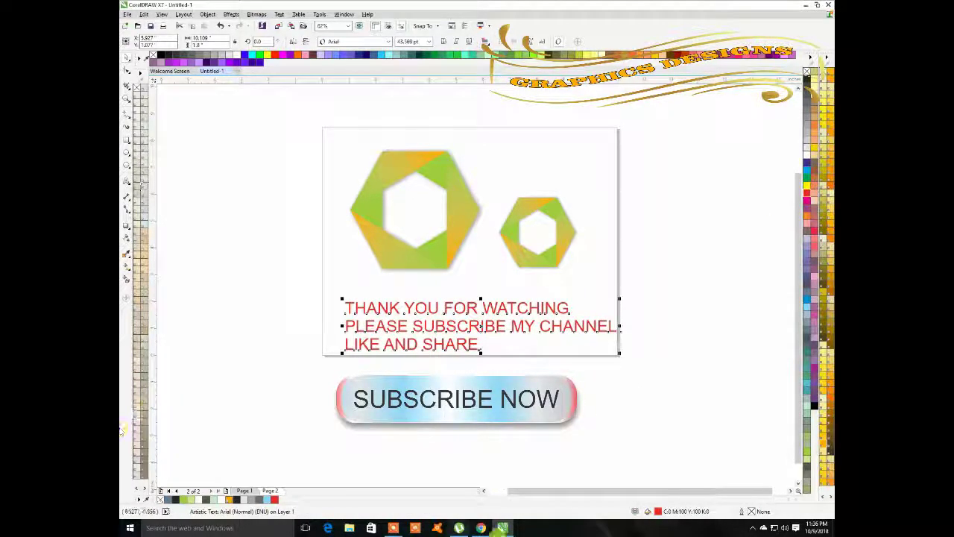
pyautogui.click(619, 415)
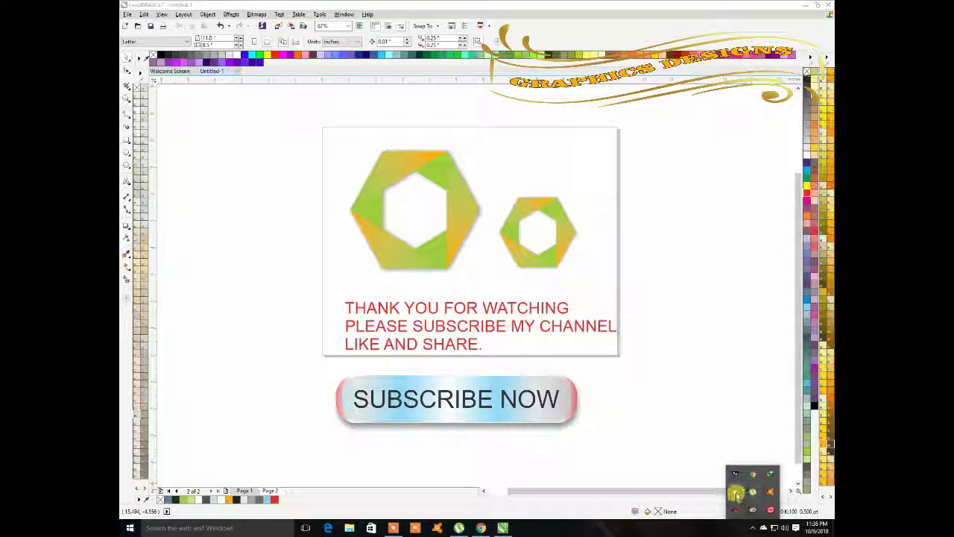
pyautogui.click(735, 494)
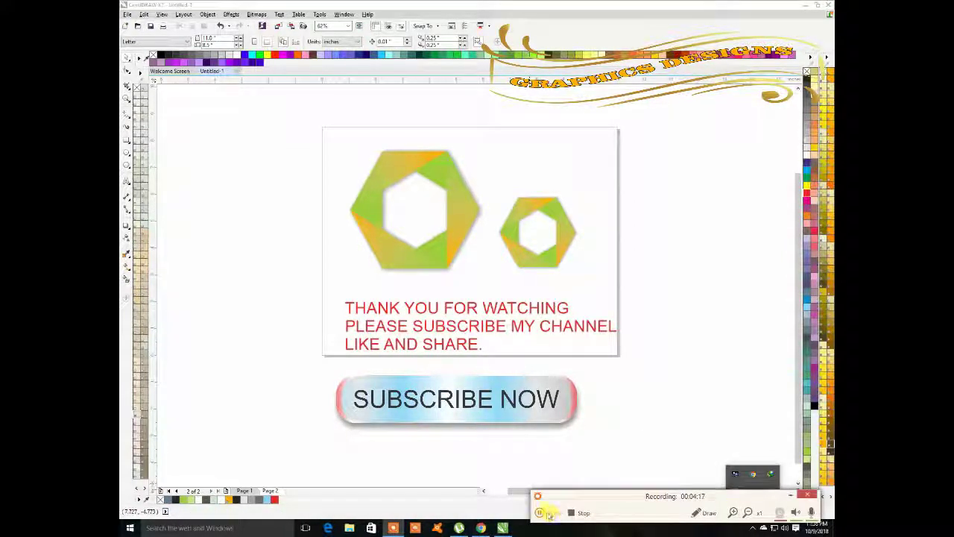